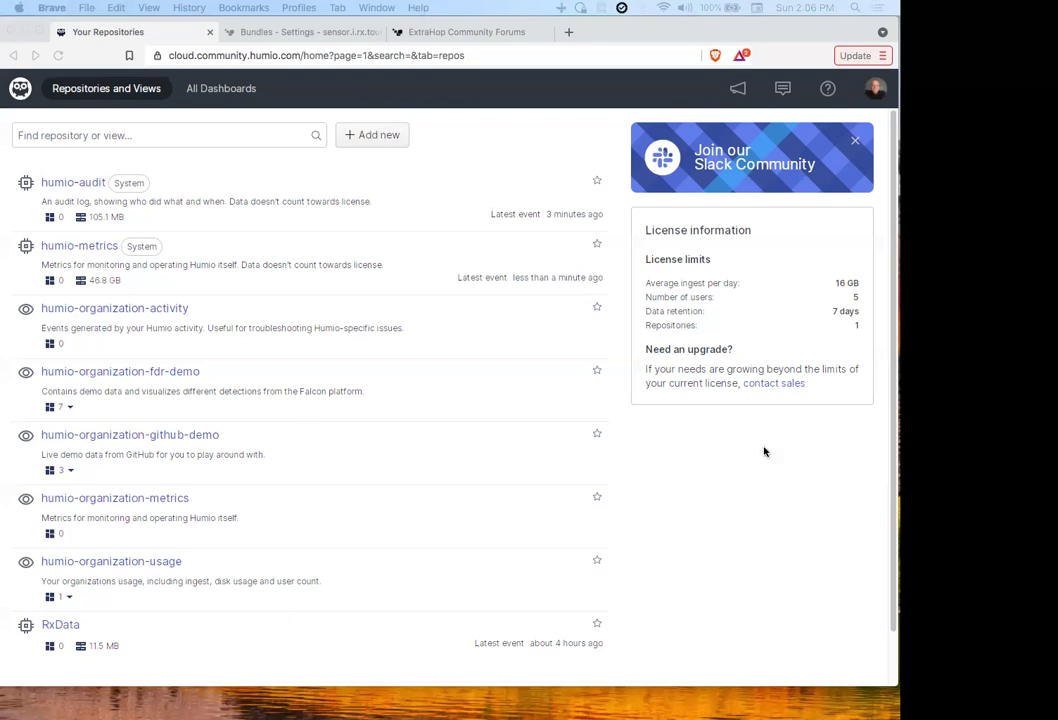
Step: Open the package marketplace in the RxData repository's settings and search it for extrahop
click(66, 625)
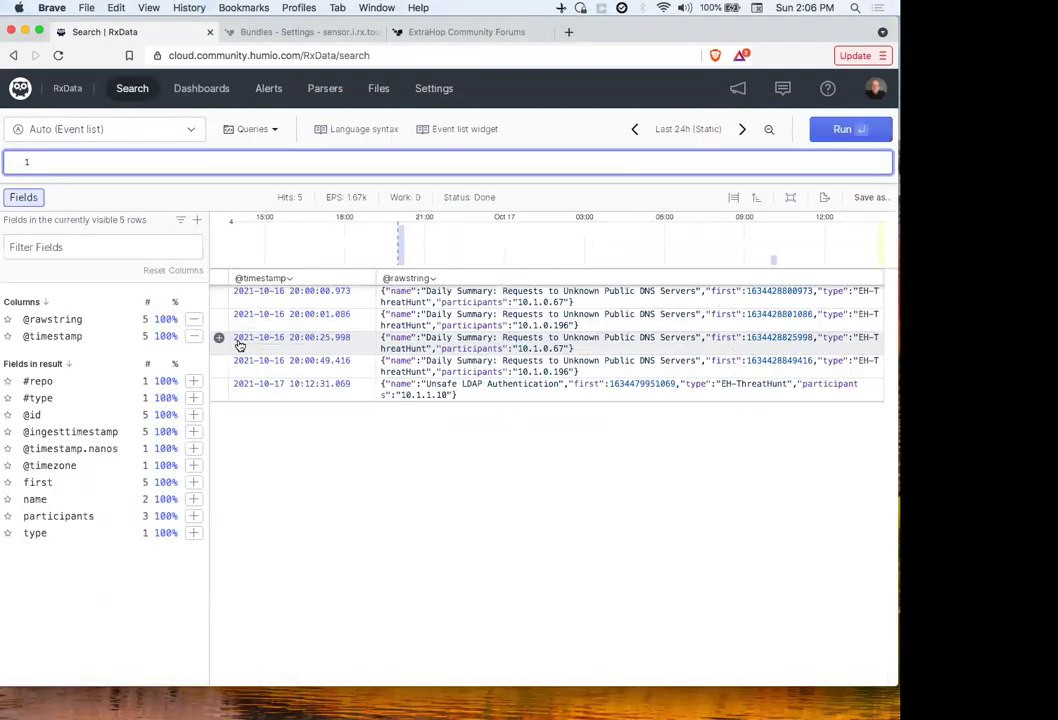
click(434, 88)
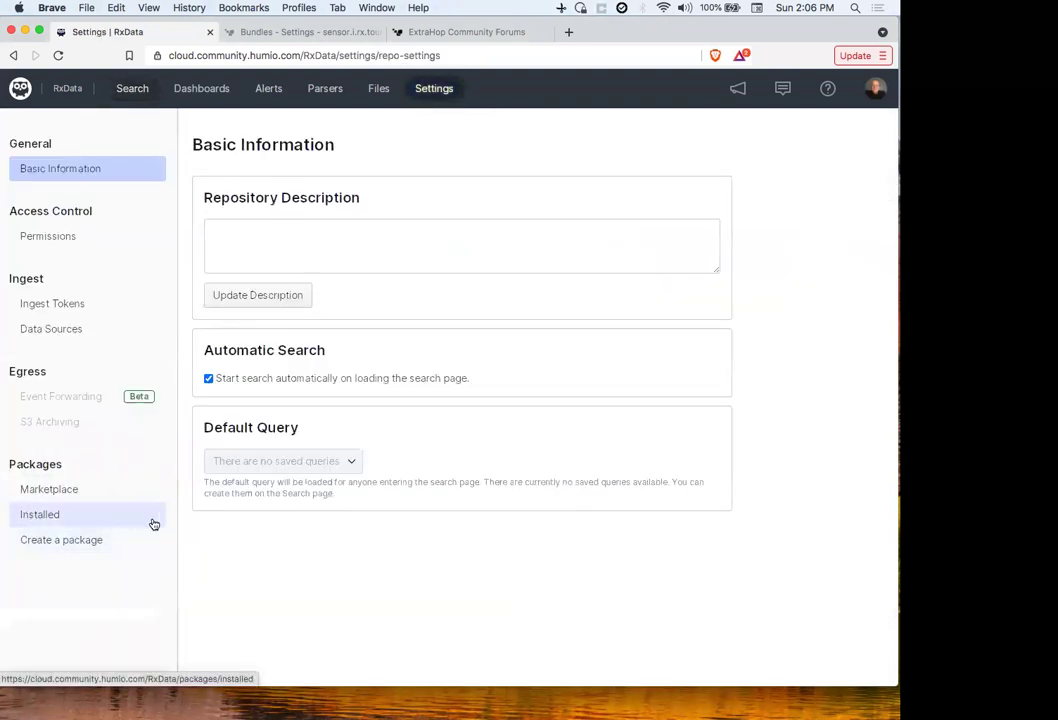
click(84, 494)
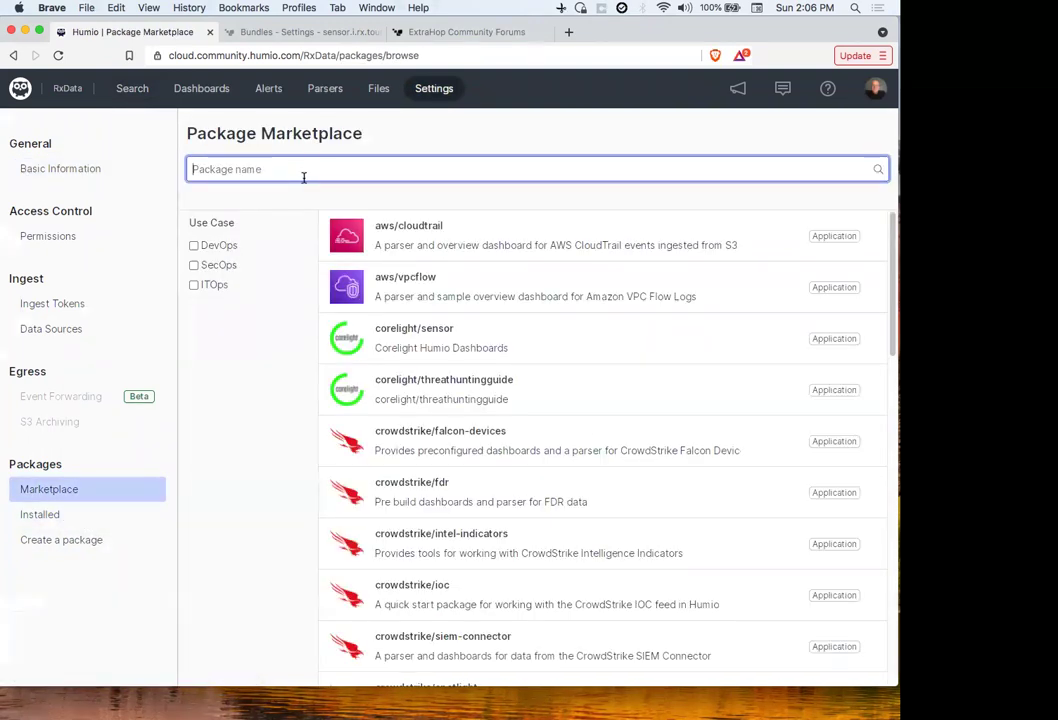
text(extrahop)
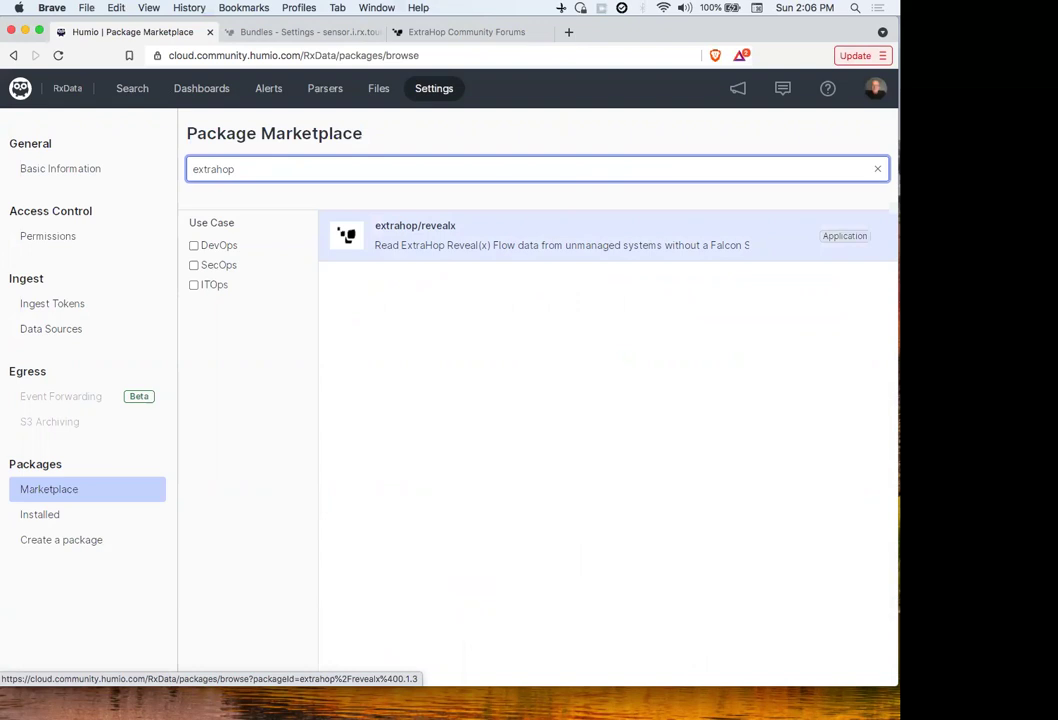
click(844, 236)
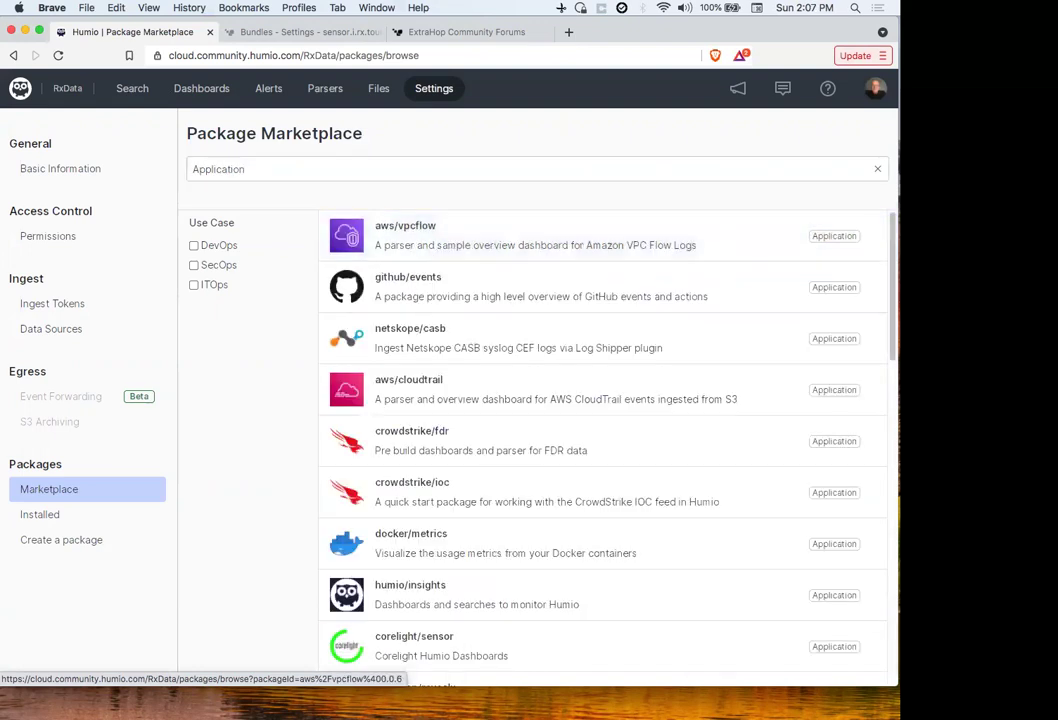
click(245, 169)
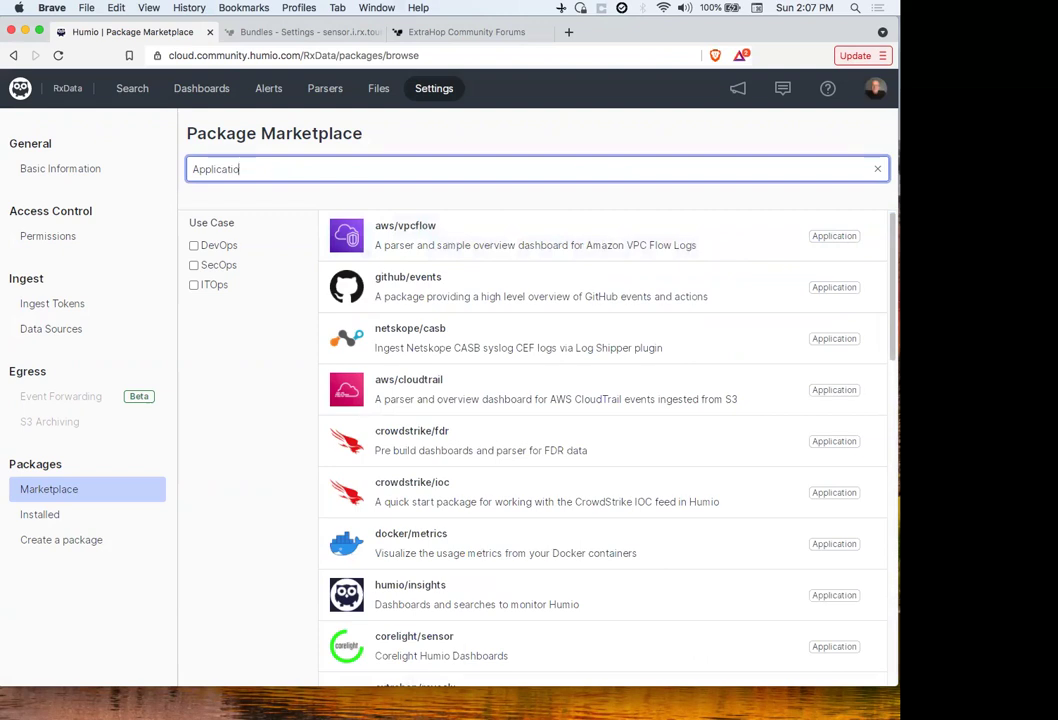
text(extrahop)
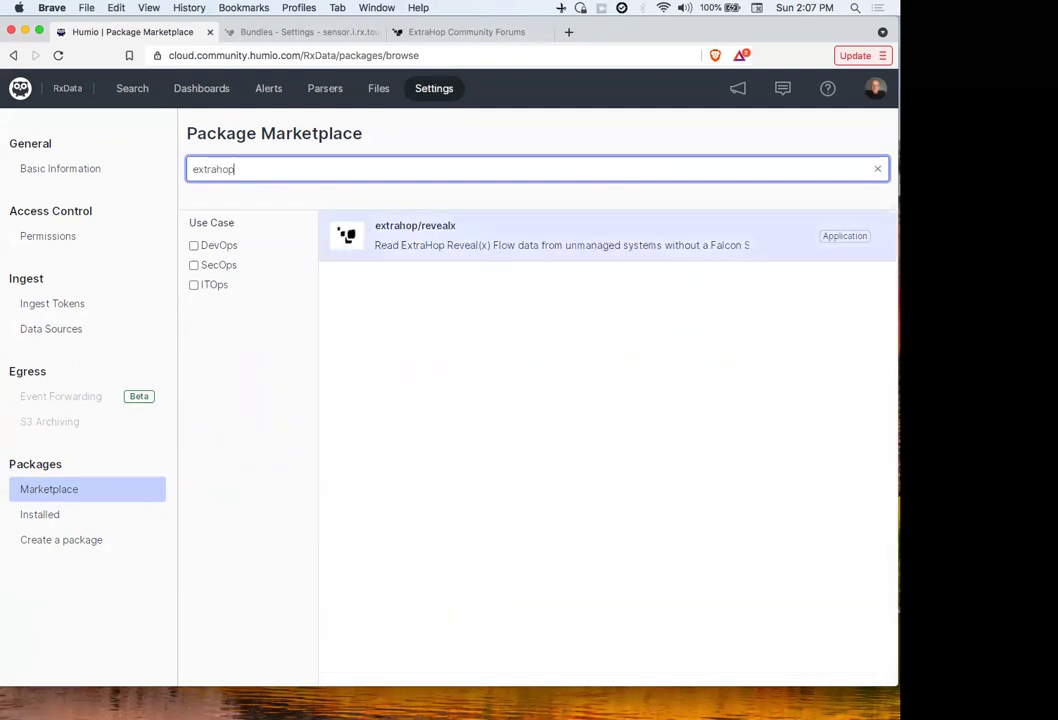
Step: Install version 0.1.3 of the extrahop/revealx package into the RxData repository
click(540, 235)
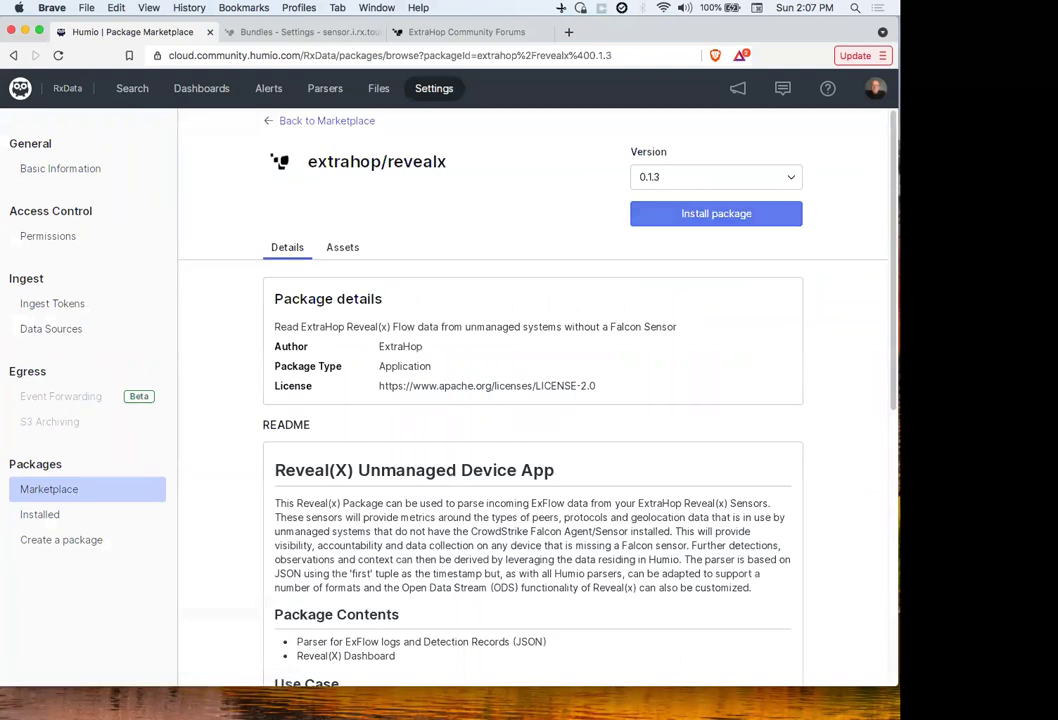
click(716, 213)
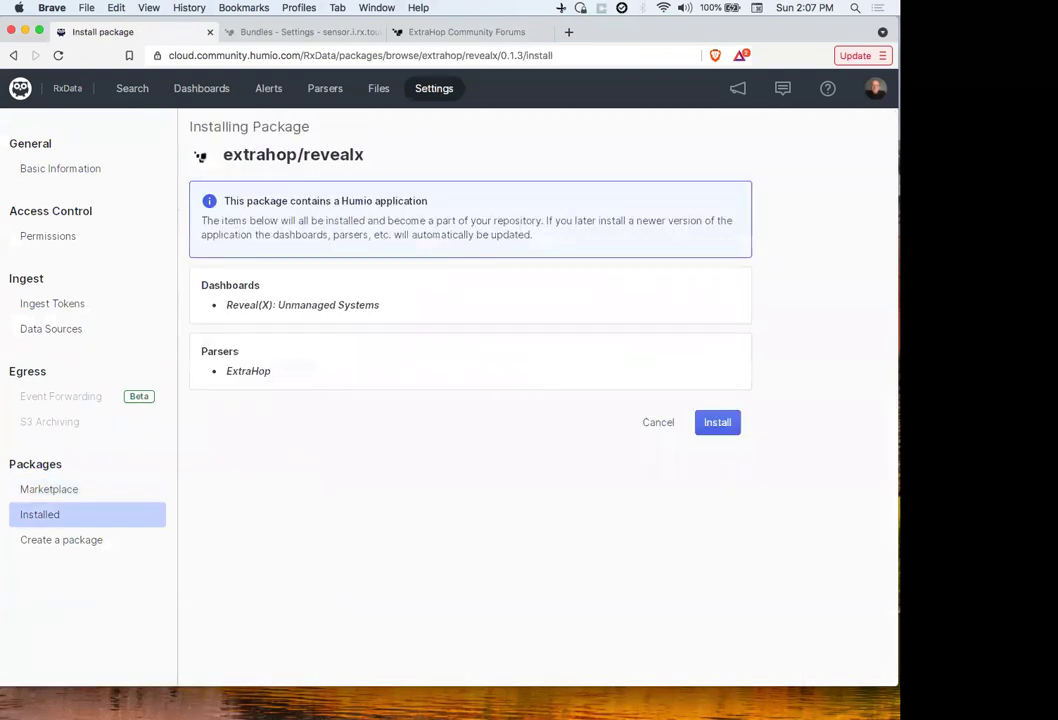
click(717, 422)
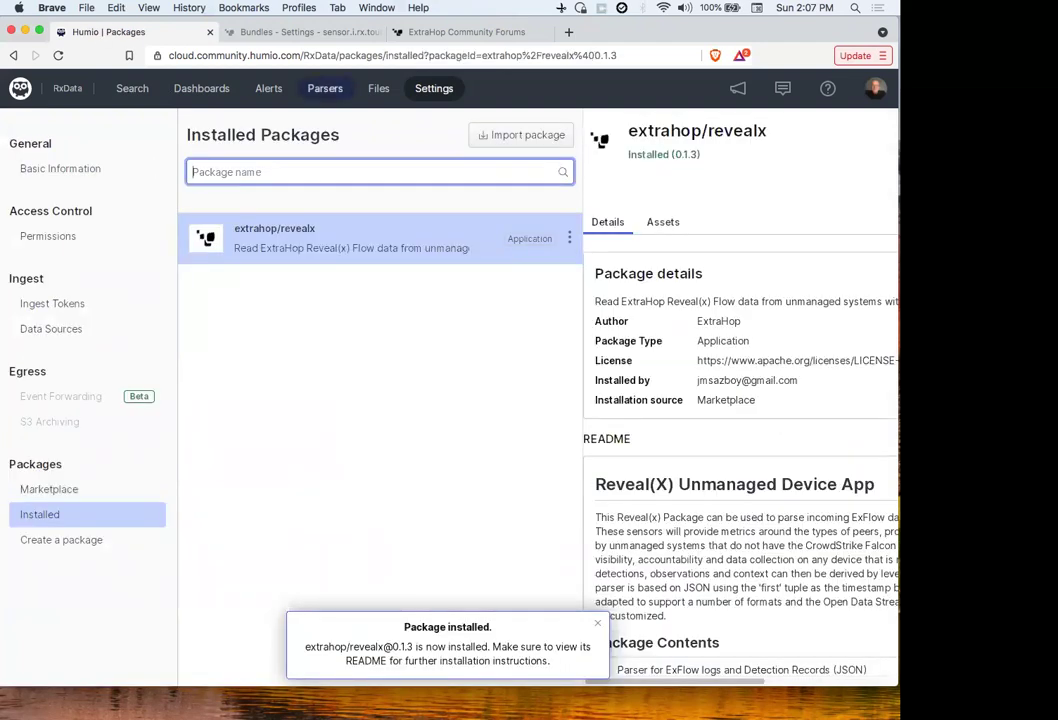
Step: Check the repository's parsers, open the Reveal(X): Unmanaged Systems dashboard and set its shared live time range to 15 minutes
click(325, 88)
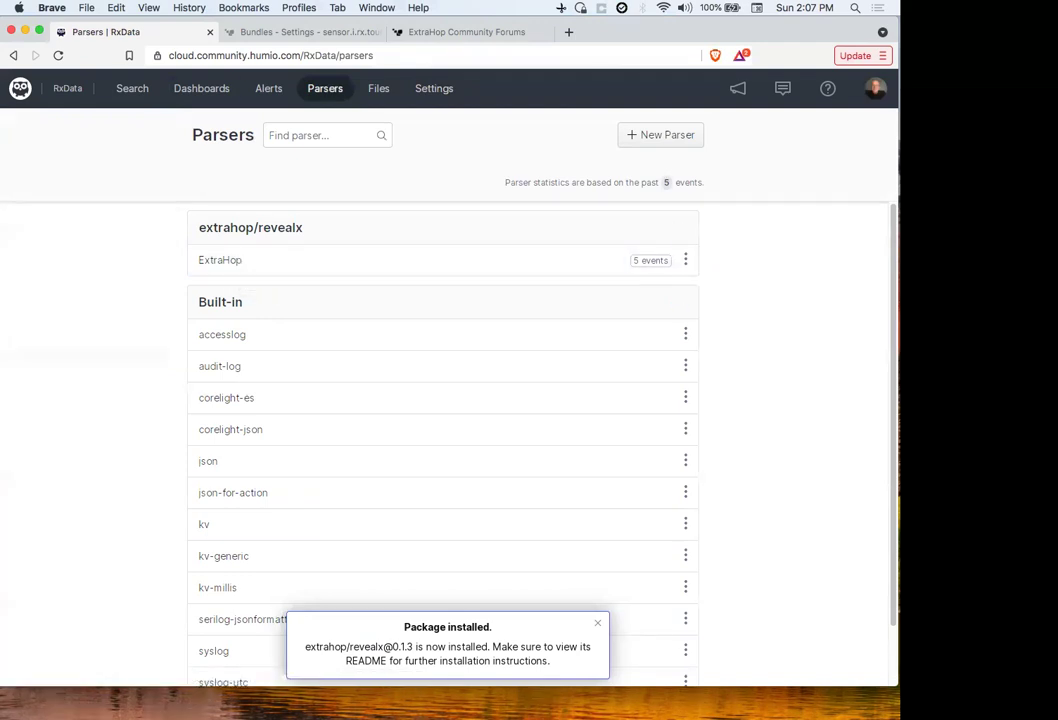
click(201, 88)
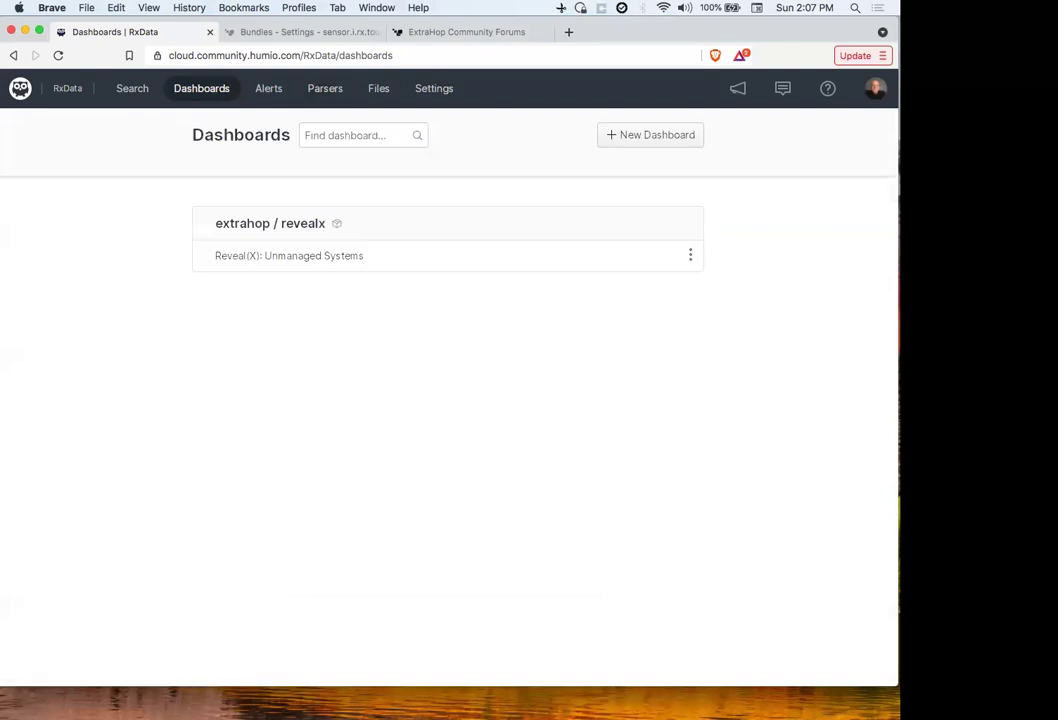
click(289, 256)
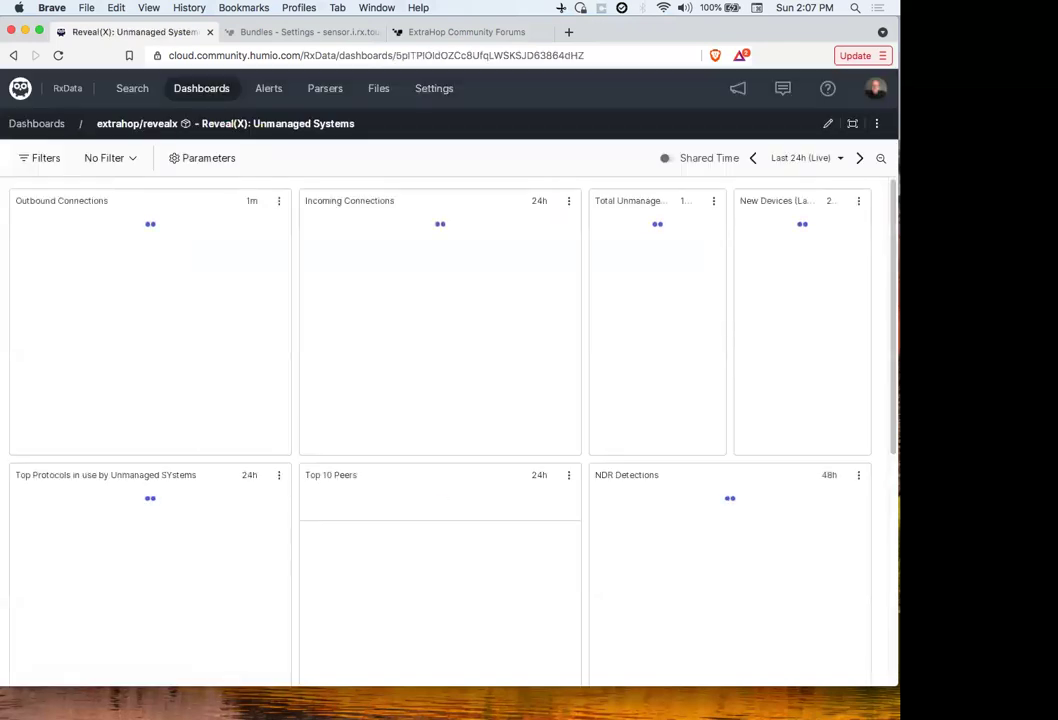
click(805, 158)
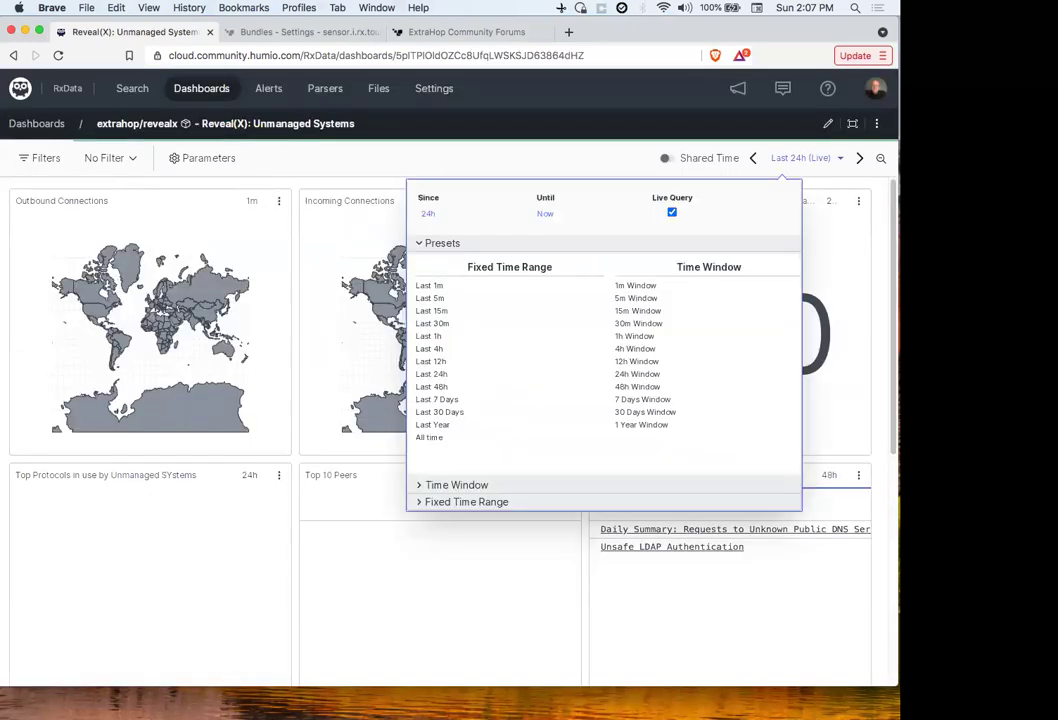
click(704, 307)
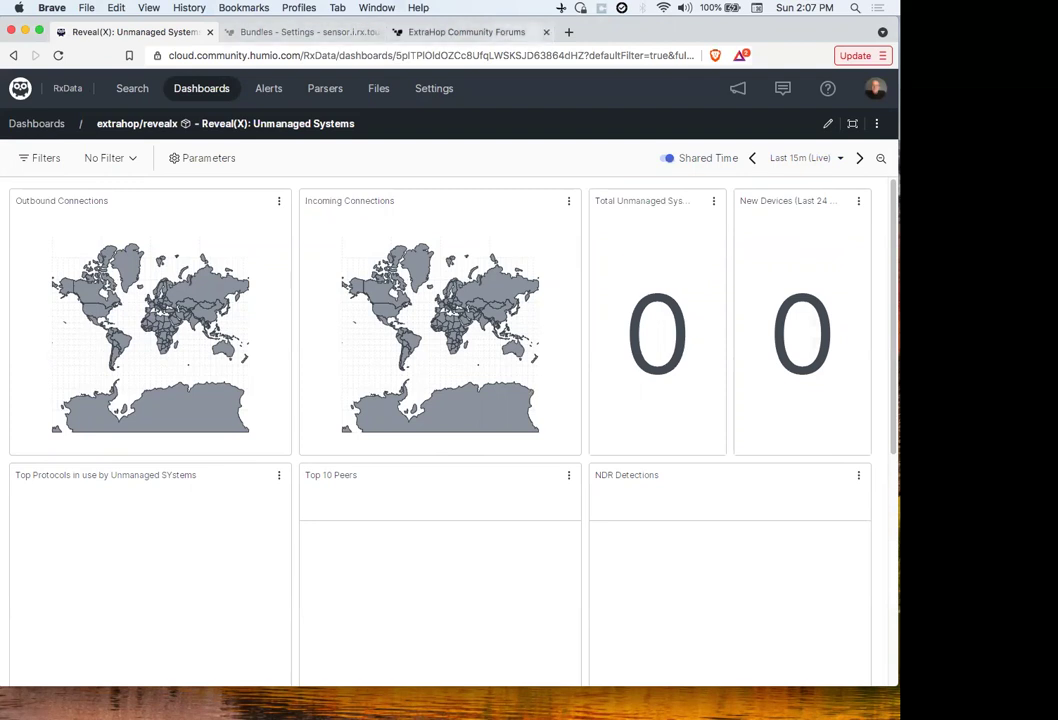
Step: From the Humio (CrowdStrike UnManaged Systems App) topic in the ExtraHop forum's Integrations category, save HumioRxUnmangedBundle.json to Downloads
click(440, 31)
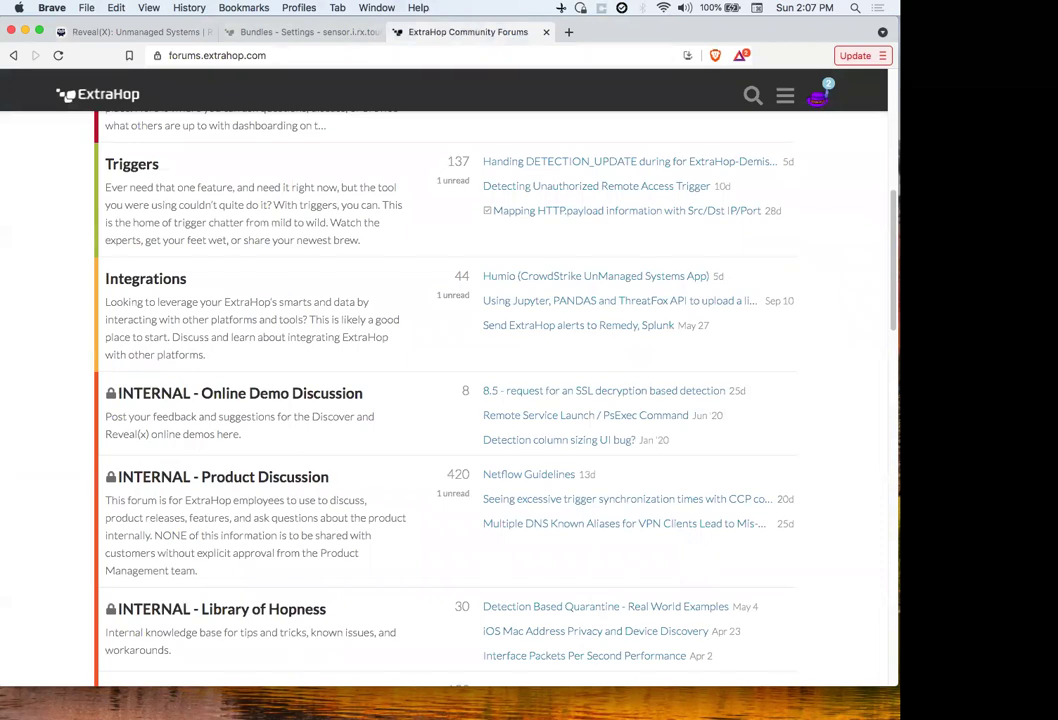
click(145, 278)
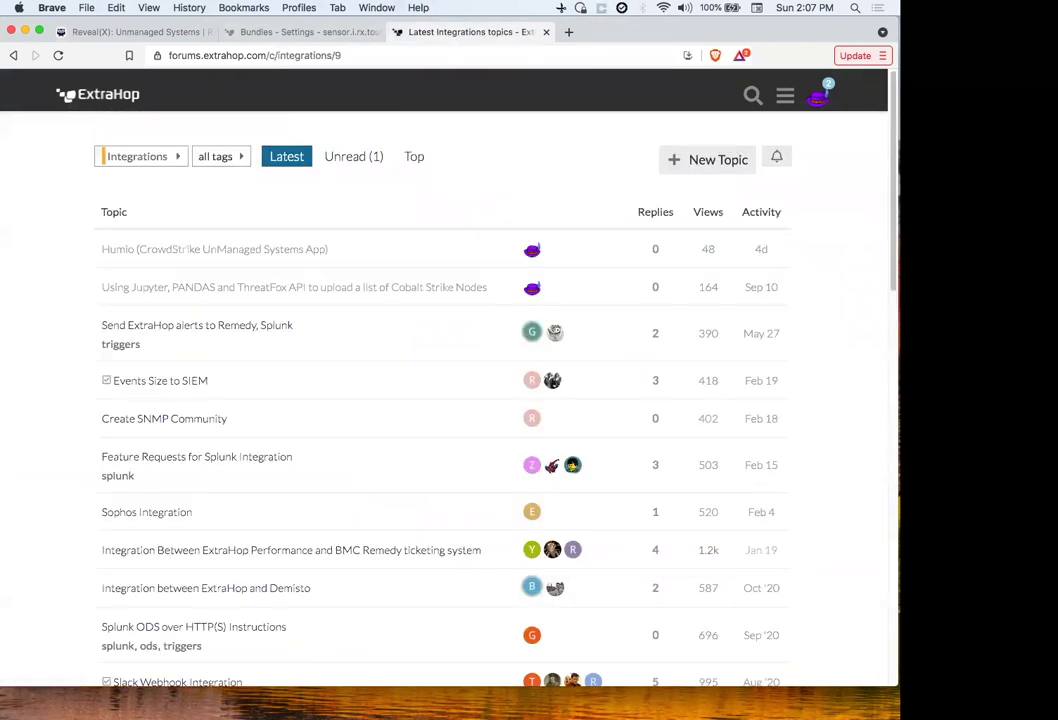
click(214, 249)
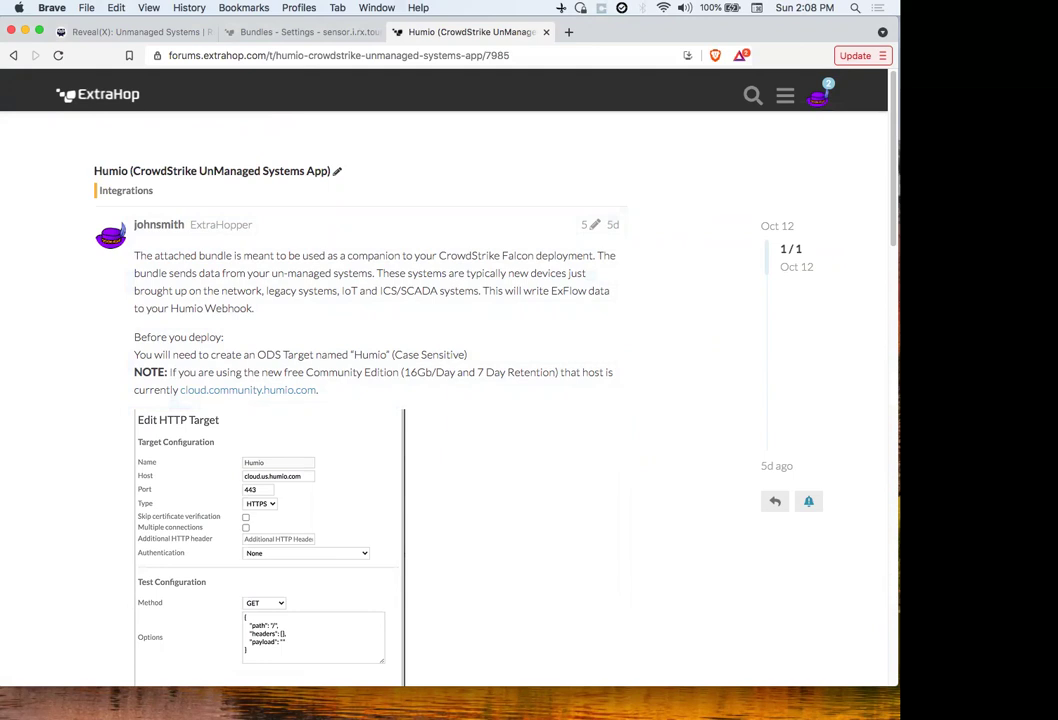
scroll(450, 400, down, 2)
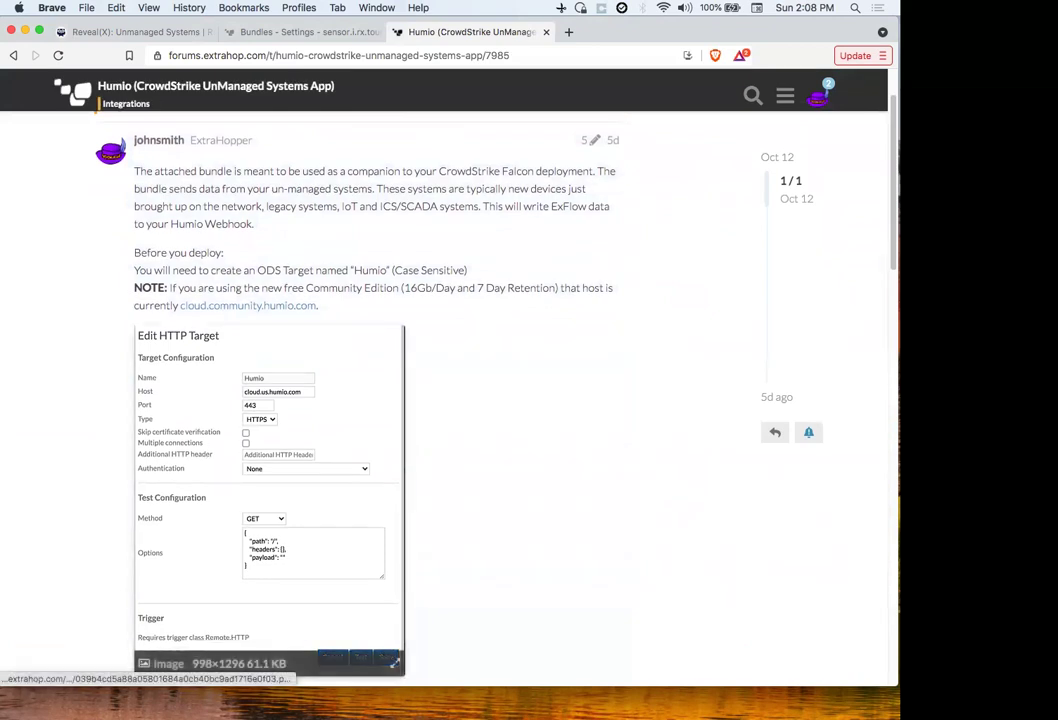
scroll(300, 550, down, 15)
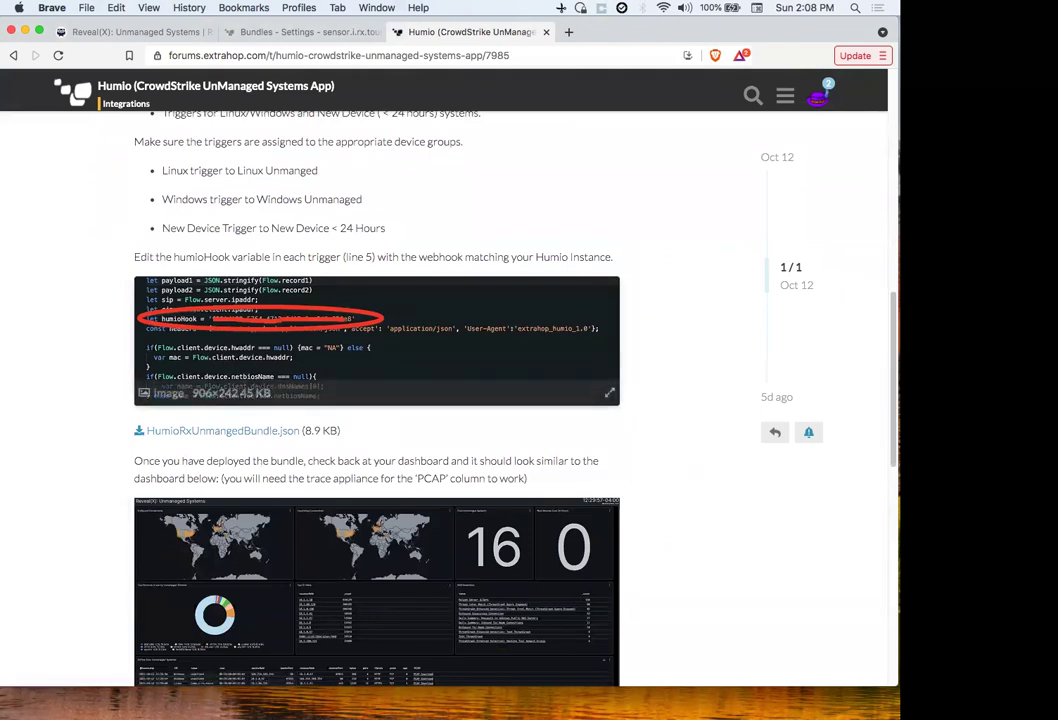
click(222, 430)
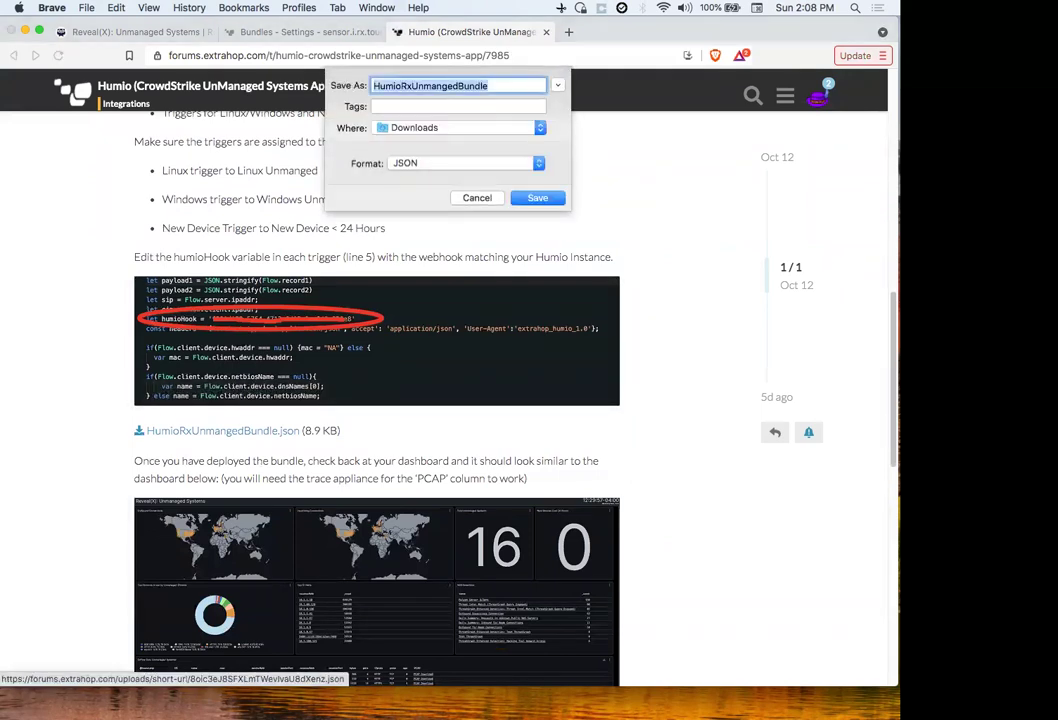
key(Return)
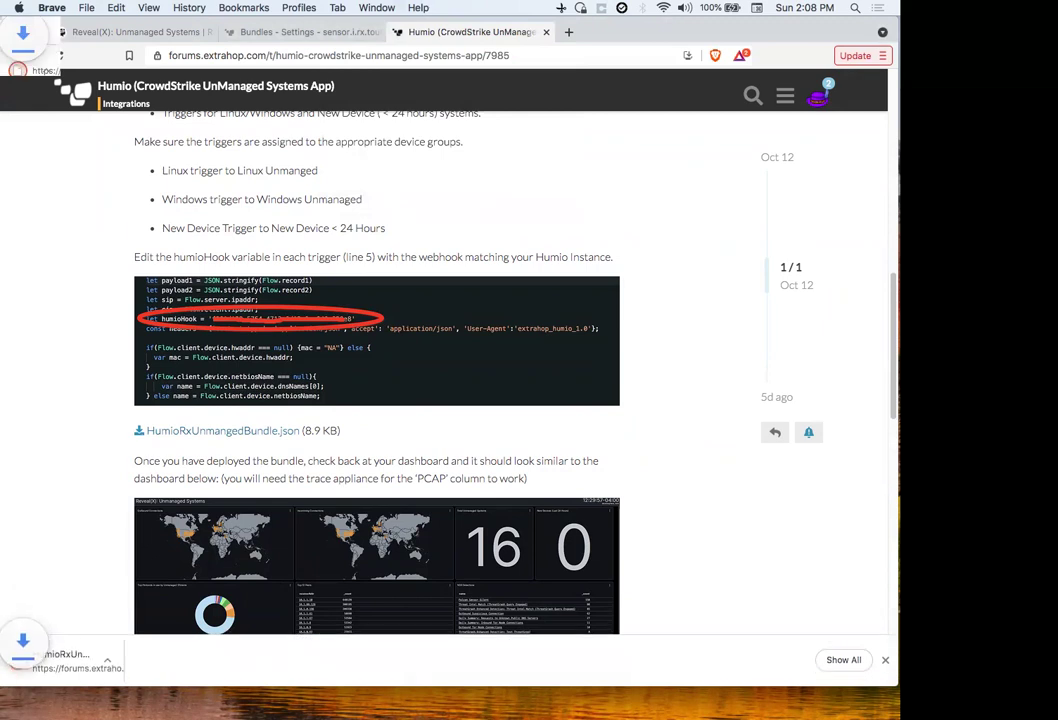
Step: Review the HTTP target instructions in the forum post, switch to the ExtraHop sensor and open its Open Data Streams administration page
scroll(500, 380, up, 5)
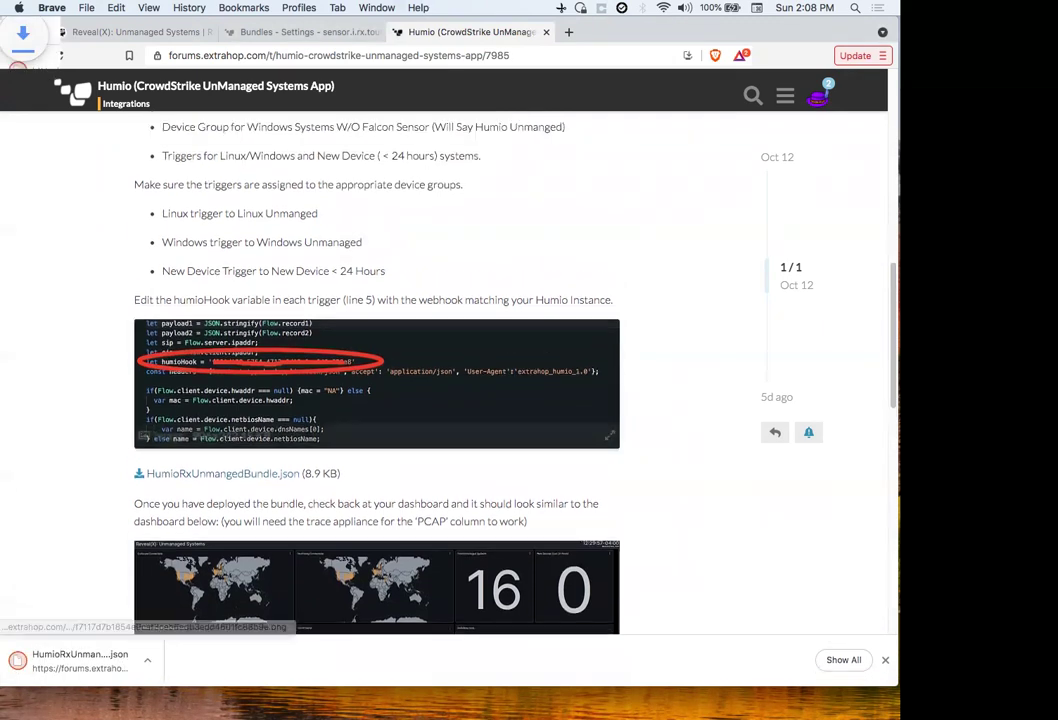
scroll(300, 420, up, 3)
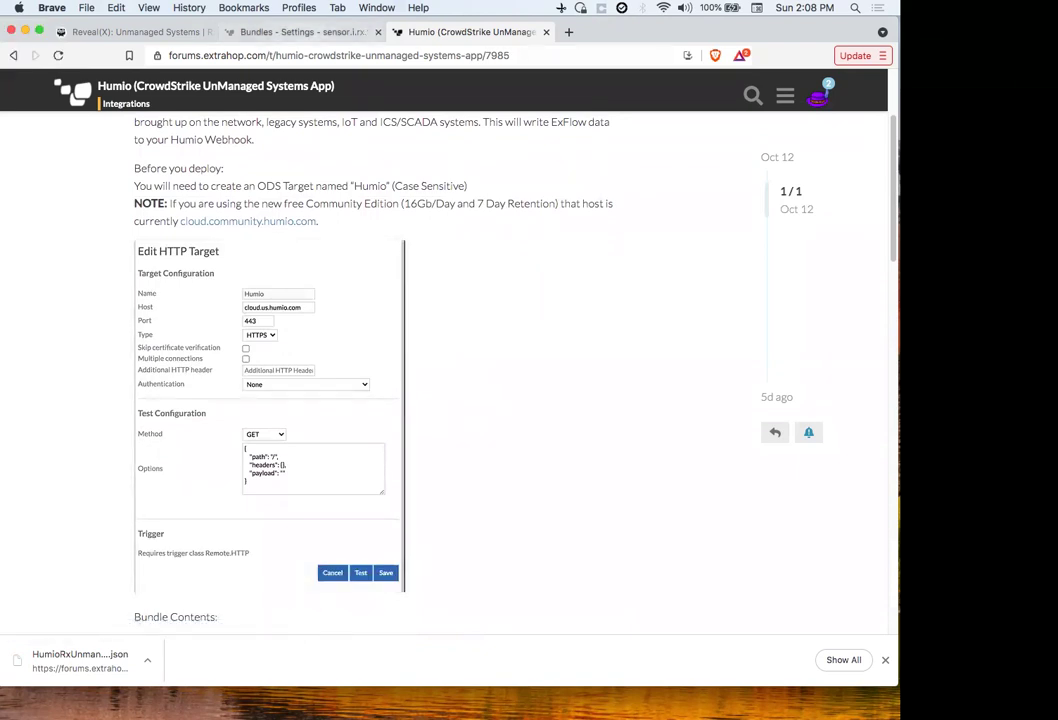
click(295, 31)
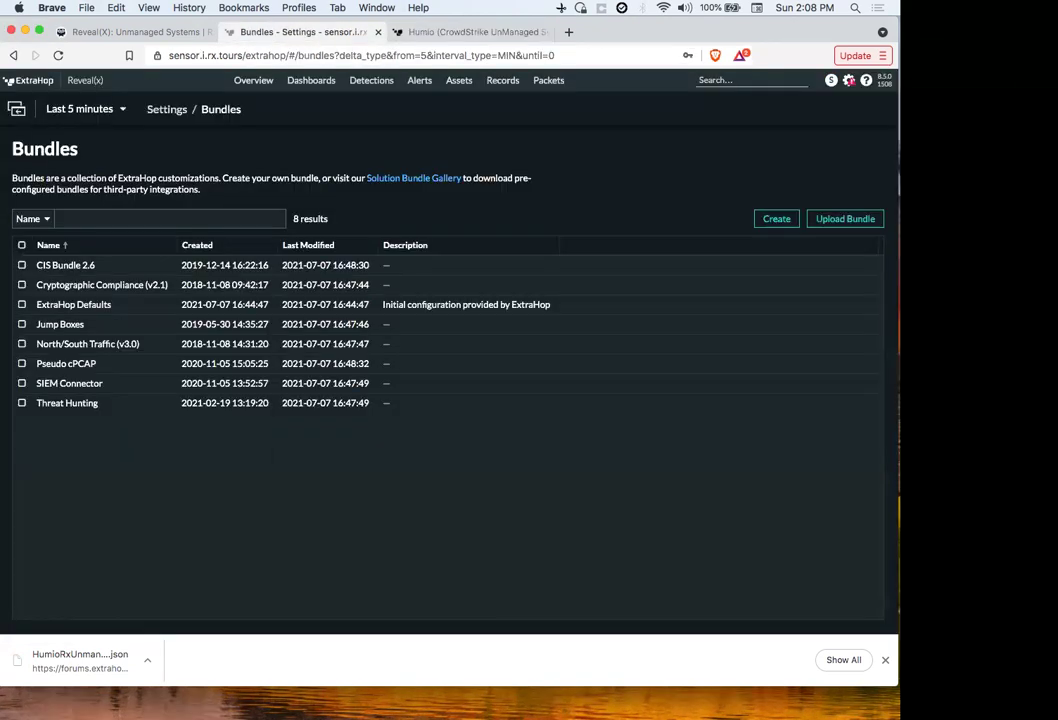
click(849, 80)
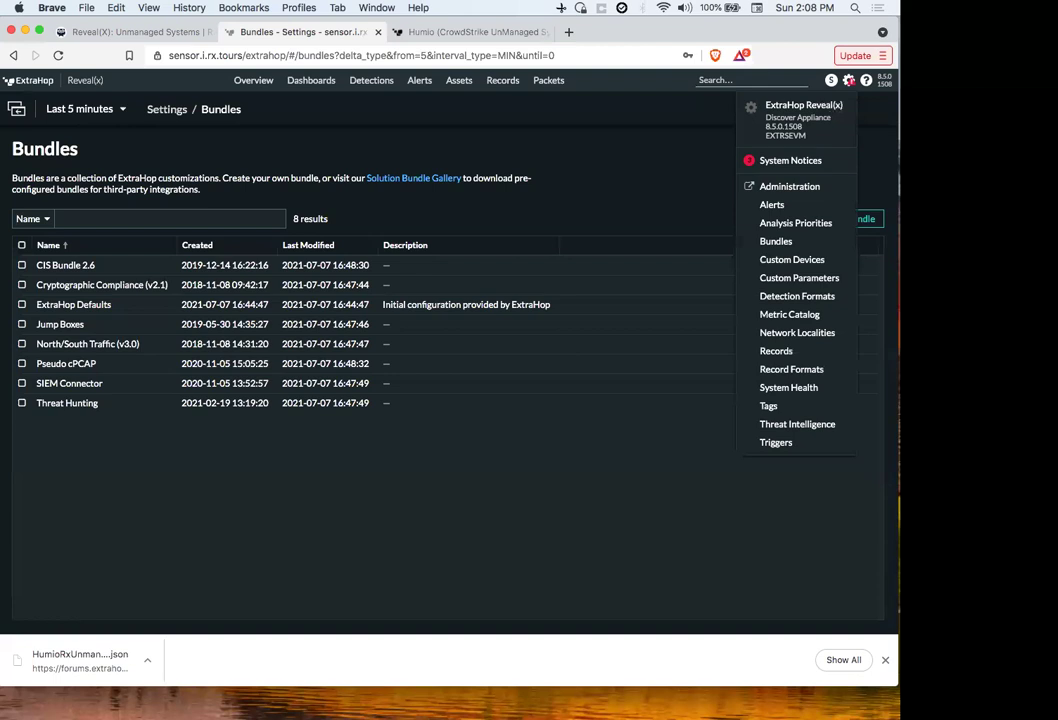
click(790, 187)
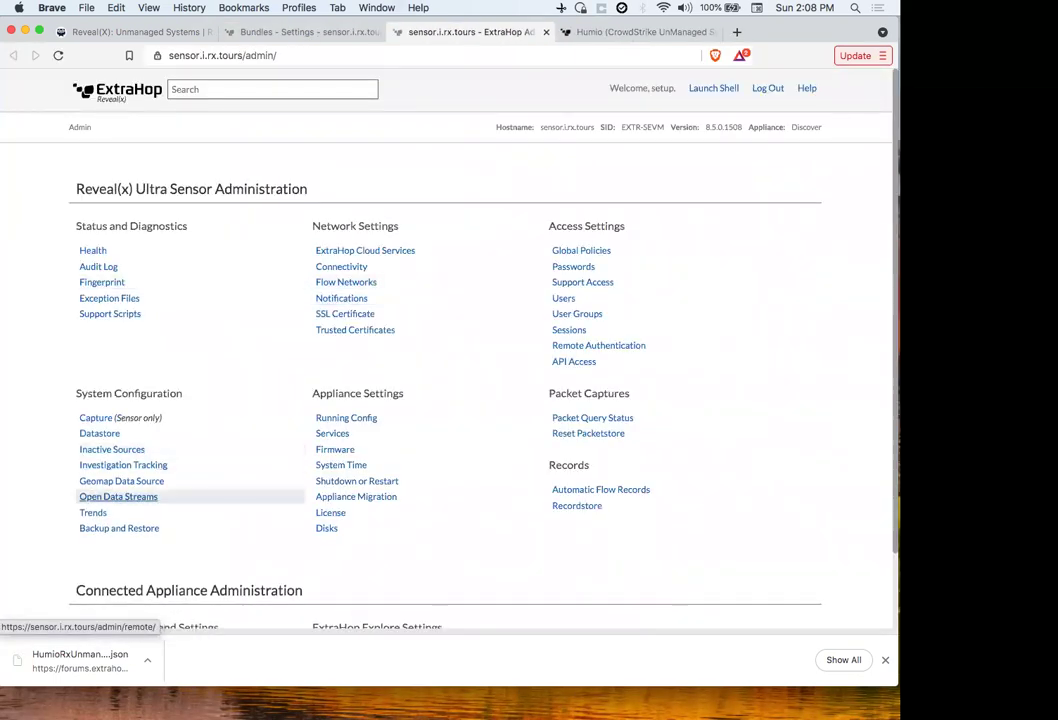
click(120, 497)
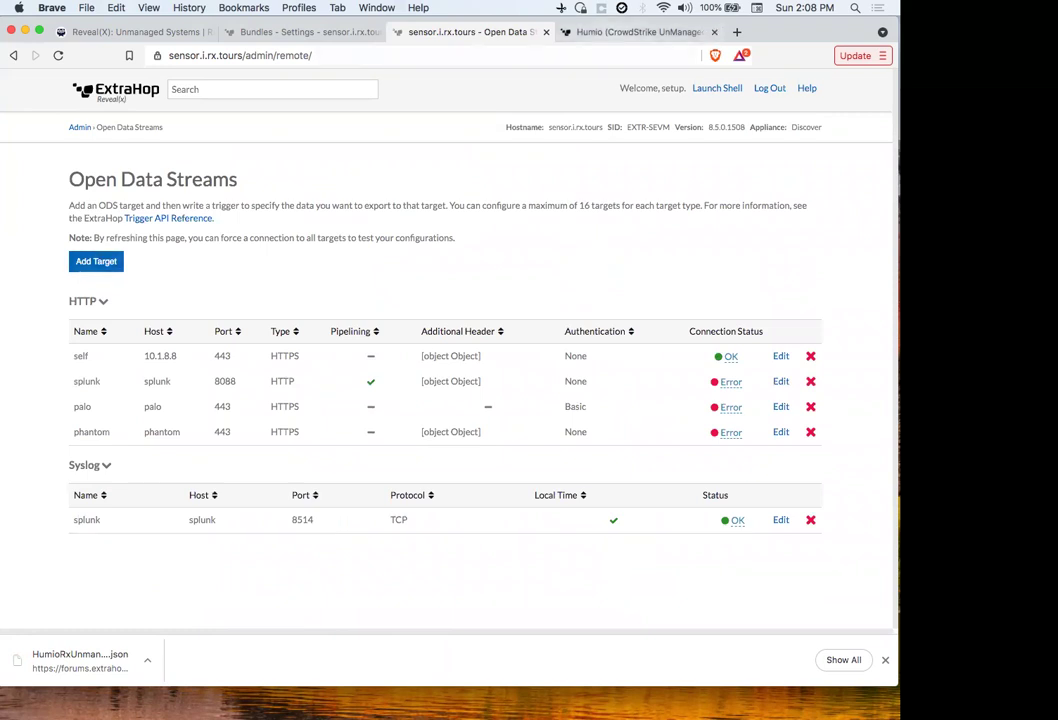
Step: Recheck the forum's target settings and start a new HTTP ODS target named Humio with host cloud.community.humio.com and port 443
click(637, 31)
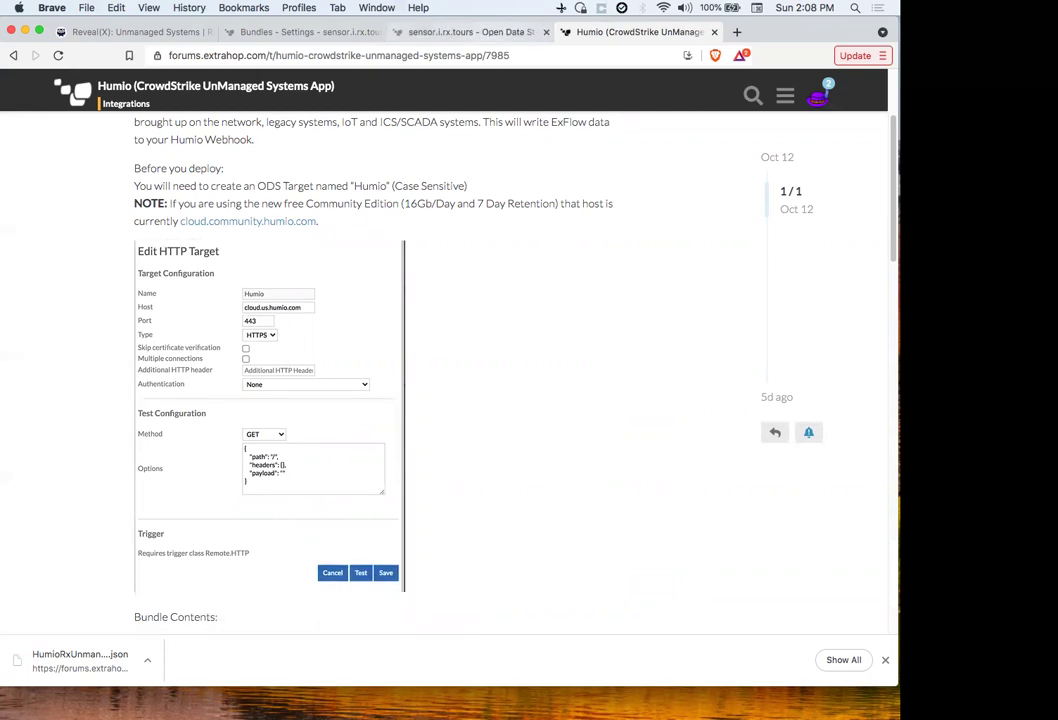
click(460, 31)
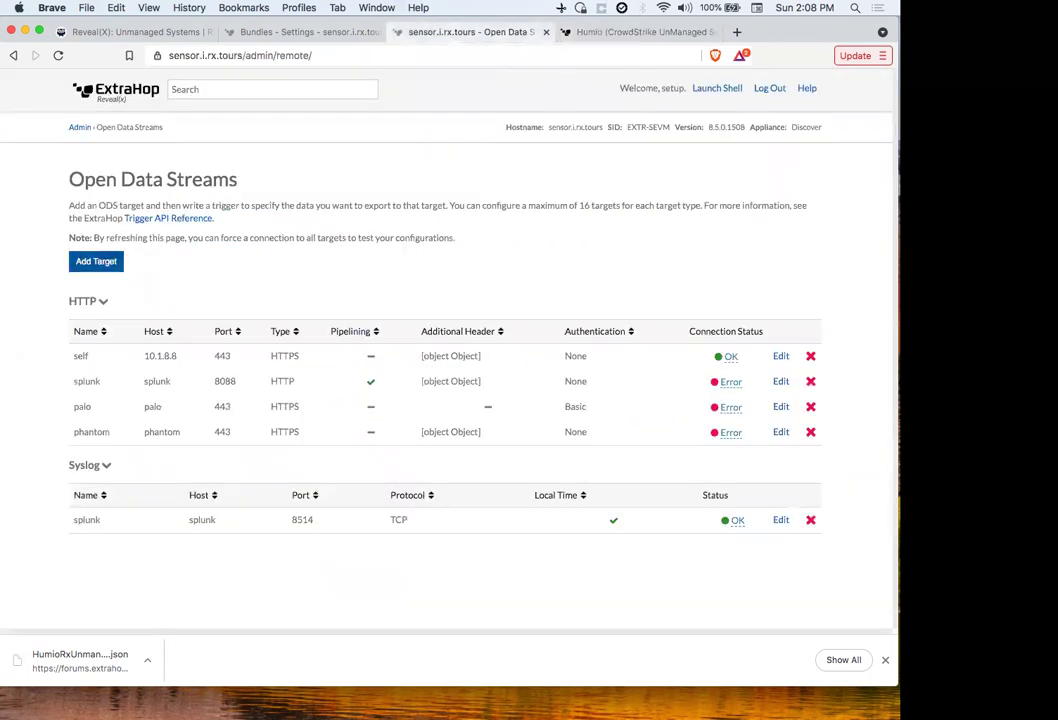
click(96, 261)
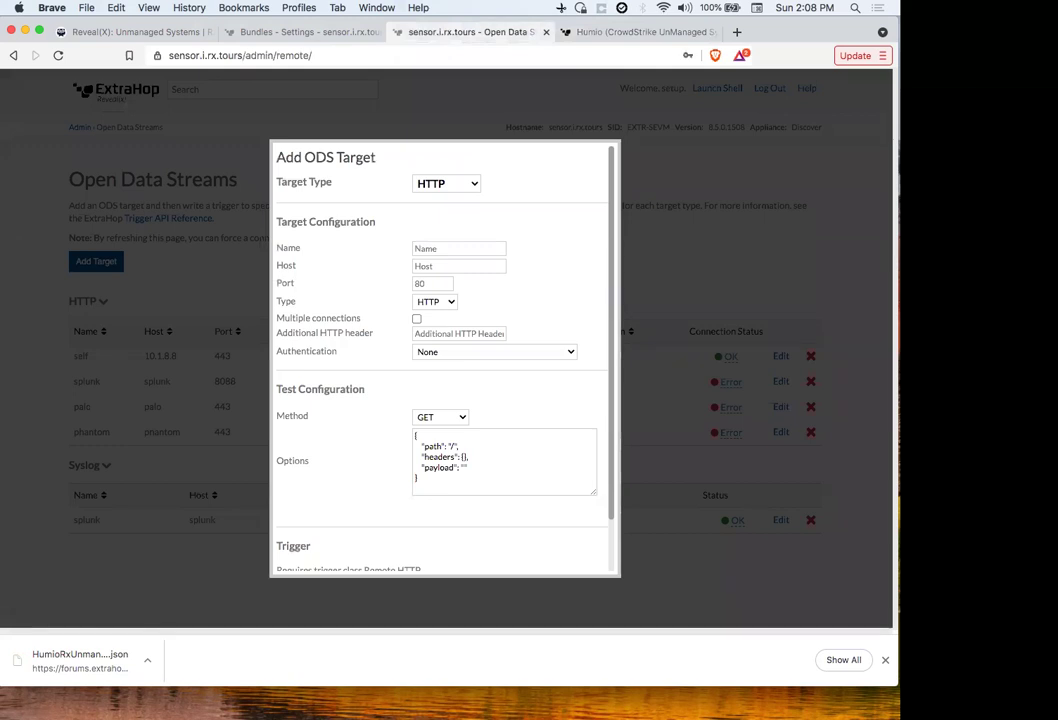
click(458, 248)
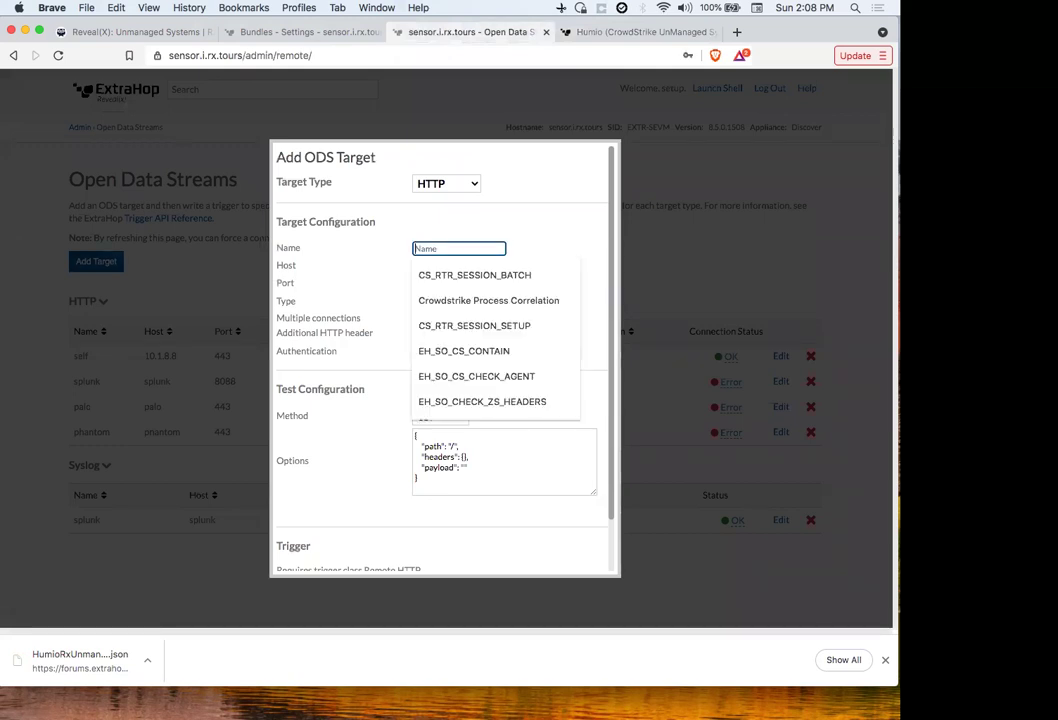
text(Humio)
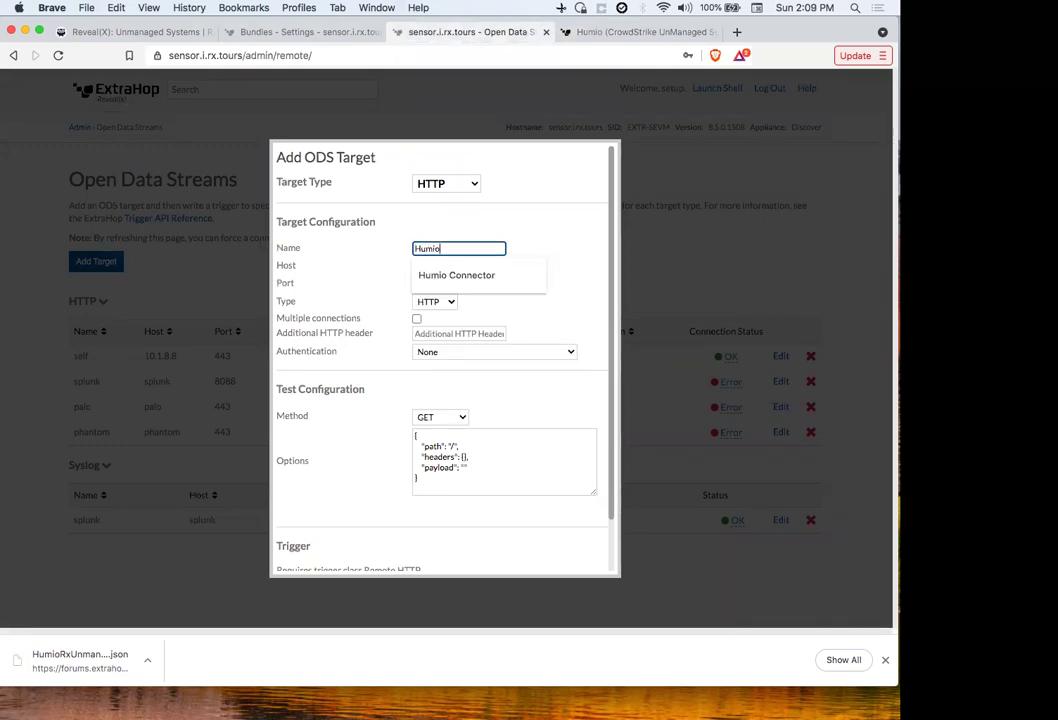
key(Tab)
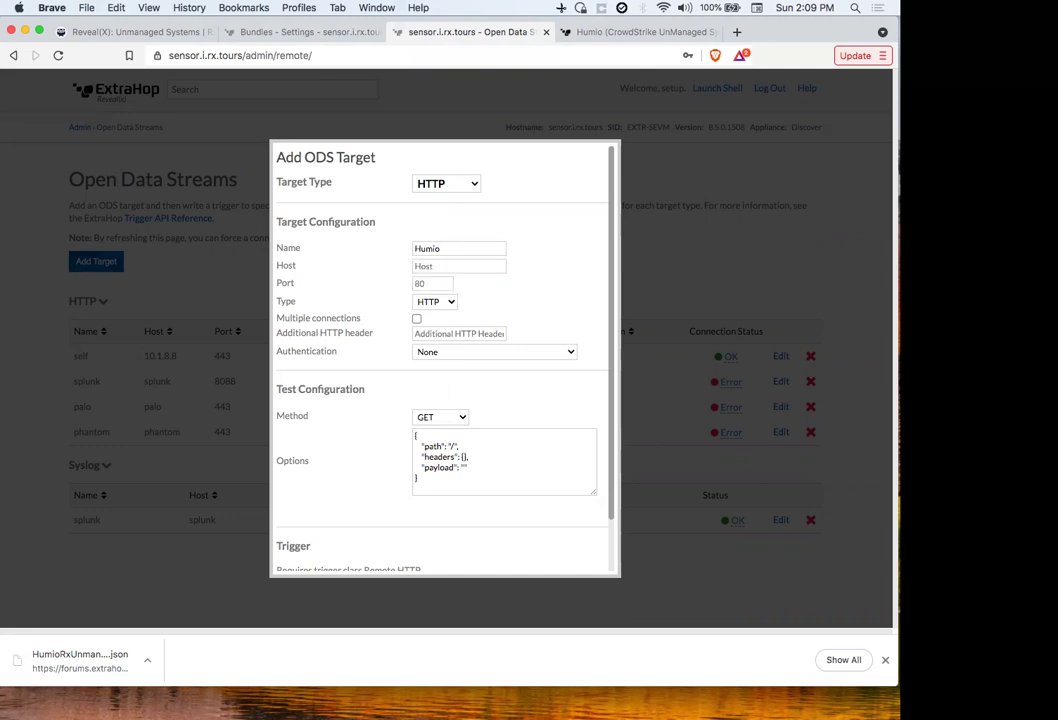
click(458, 266)
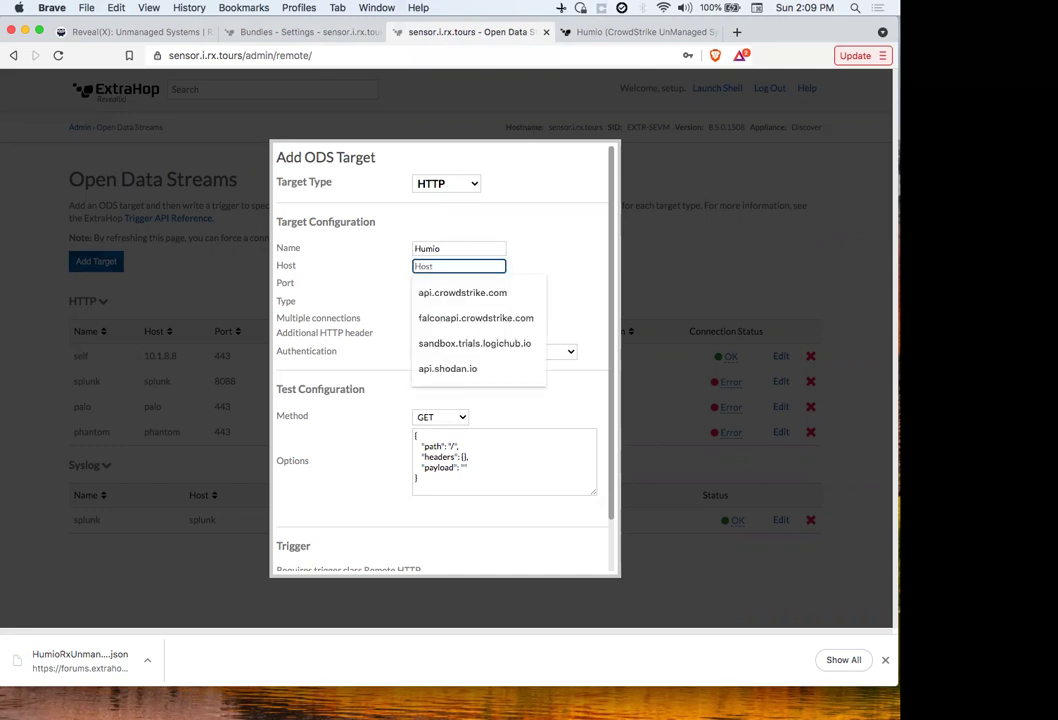
text(clo)
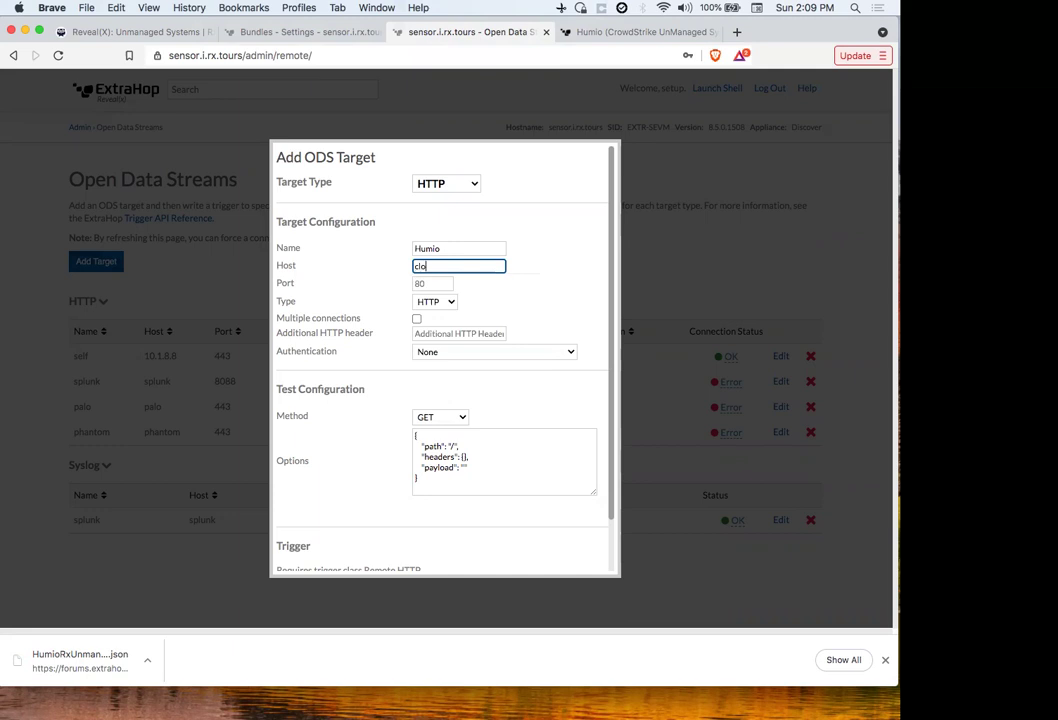
text(ud.community.humio.com)
key(Tab)
text(443)
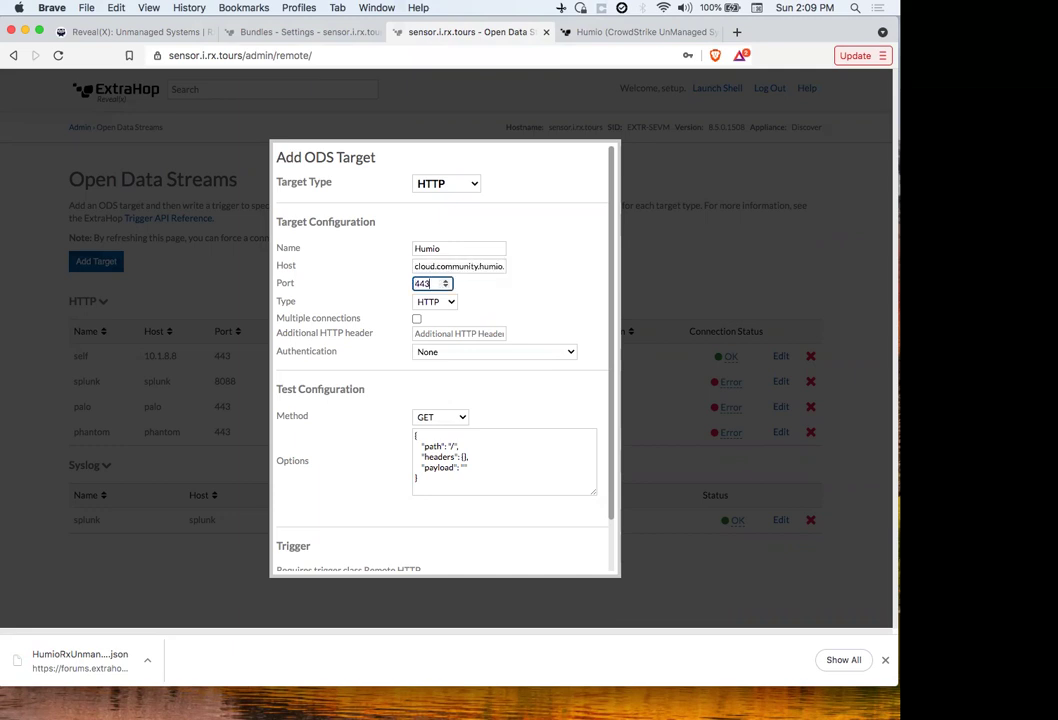
Step: Set the Humio target's connection type to HTTPS, test the connection and save the target
click(449, 301)
click(436, 313)
scroll(541, 345, down, 3)
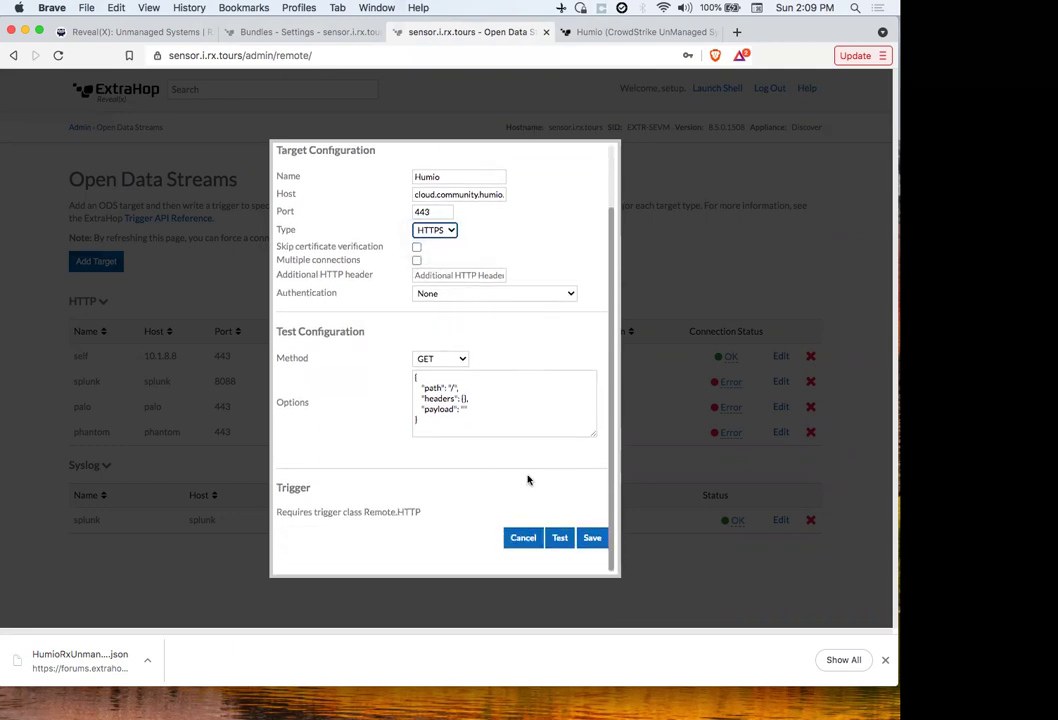
click(561, 539)
scroll(565, 500, down, 5)
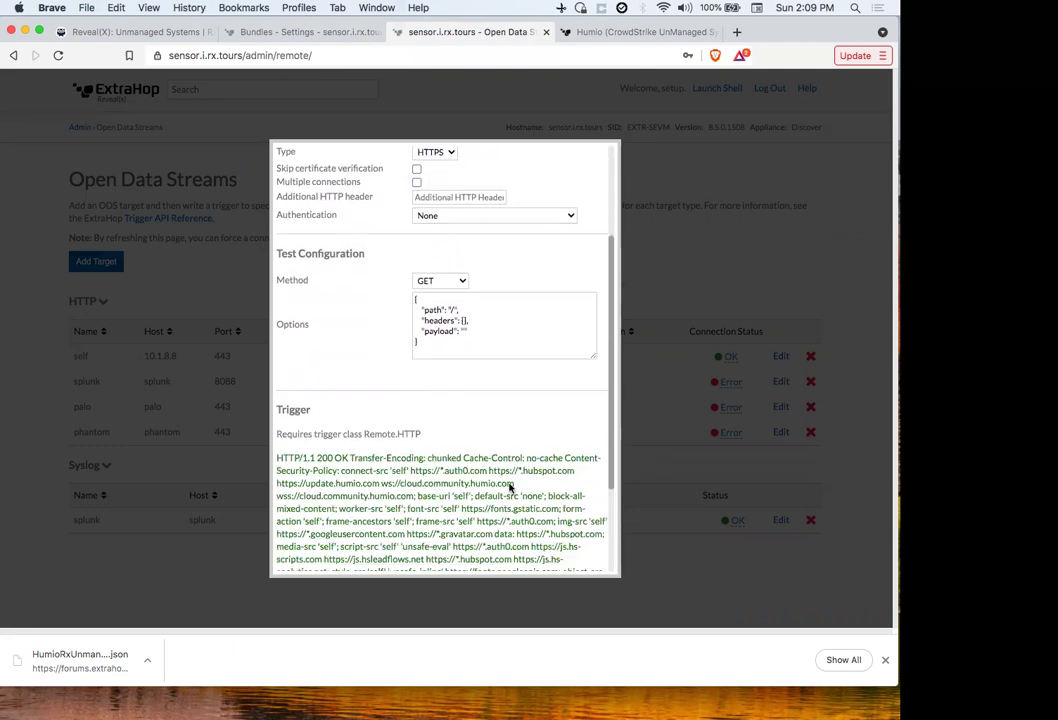
click(592, 539)
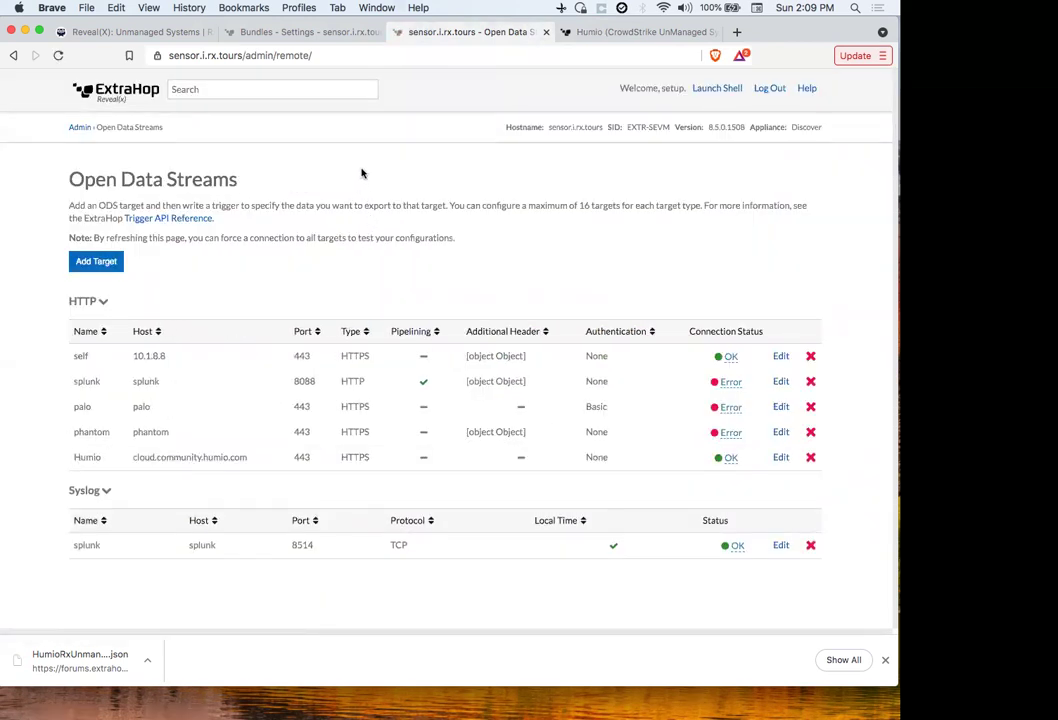
Step: Upload HumioRxUnmangedBundle.json from Downloads to the sensor's bundles and install it with its 3 included assignments
click(290, 32)
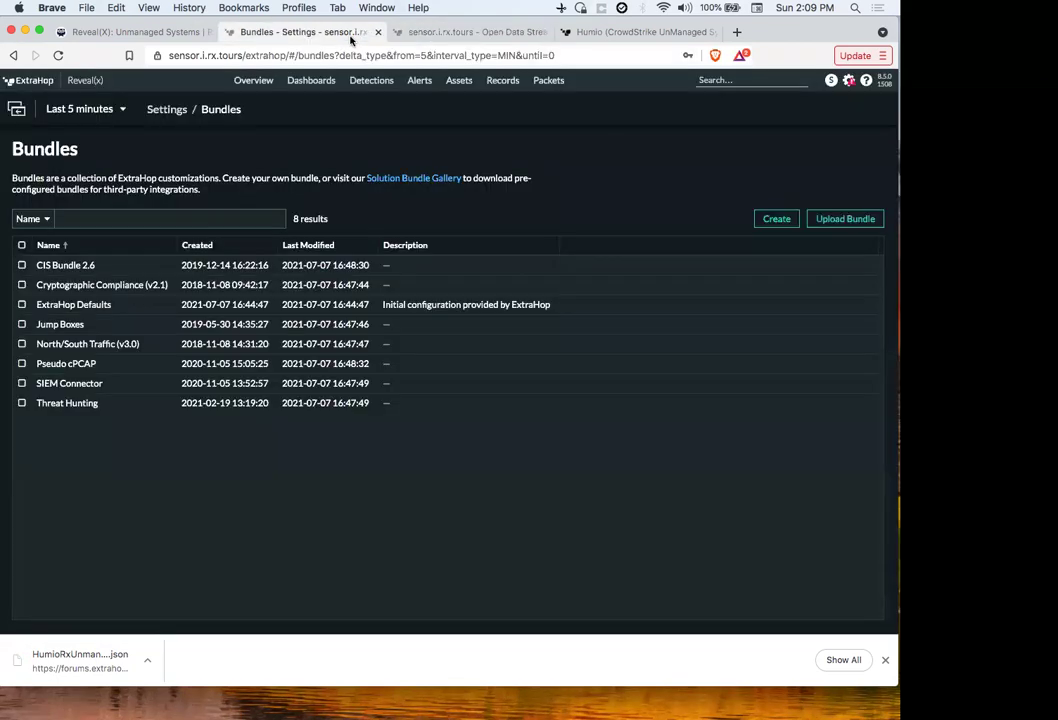
click(849, 80)
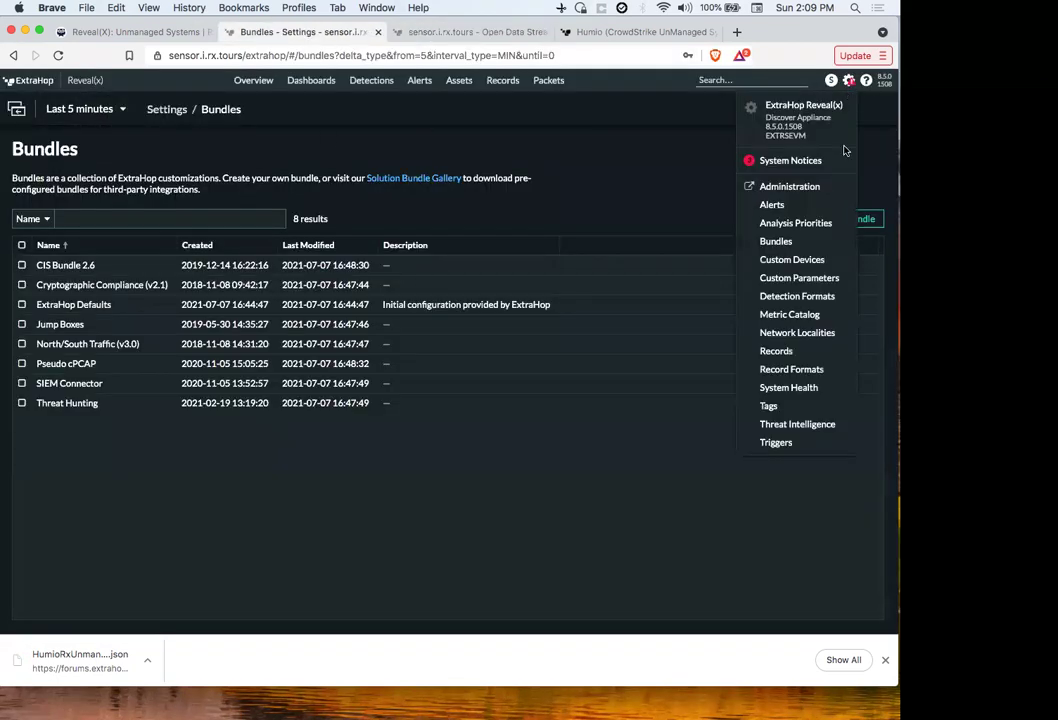
click(786, 243)
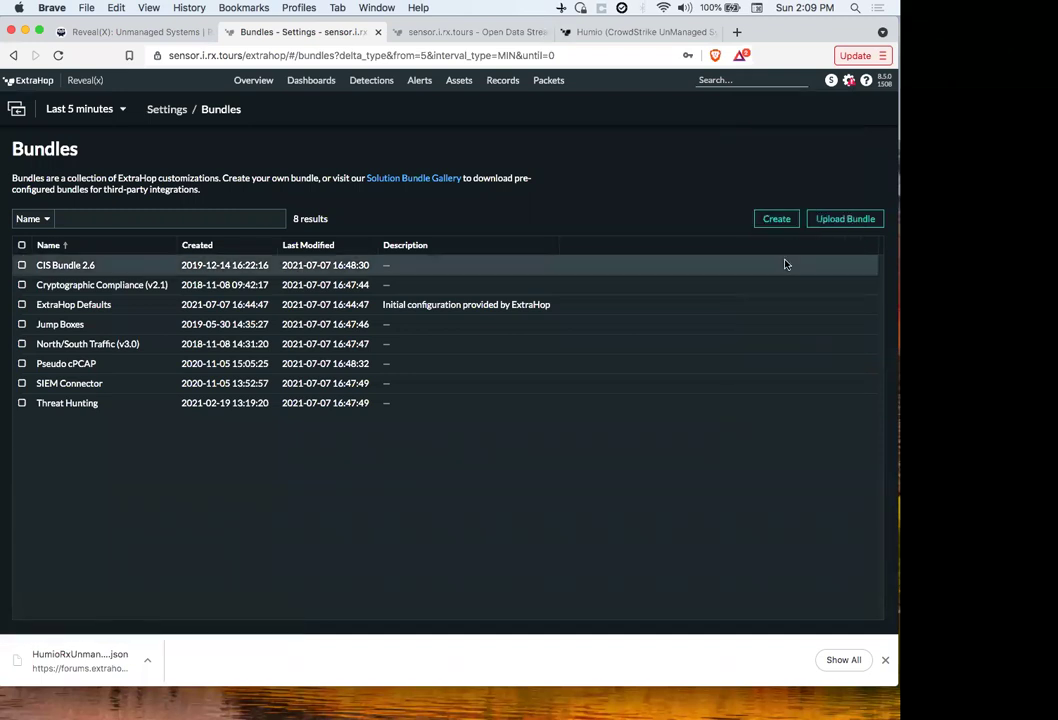
click(845, 219)
click(613, 210)
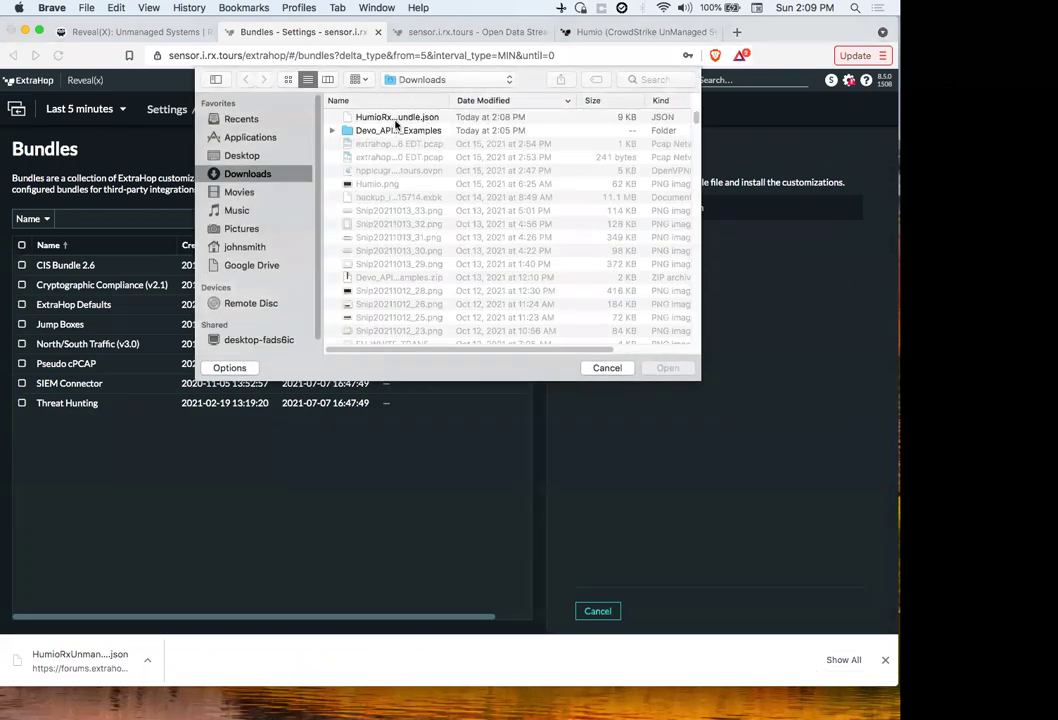
double_click(397, 118)
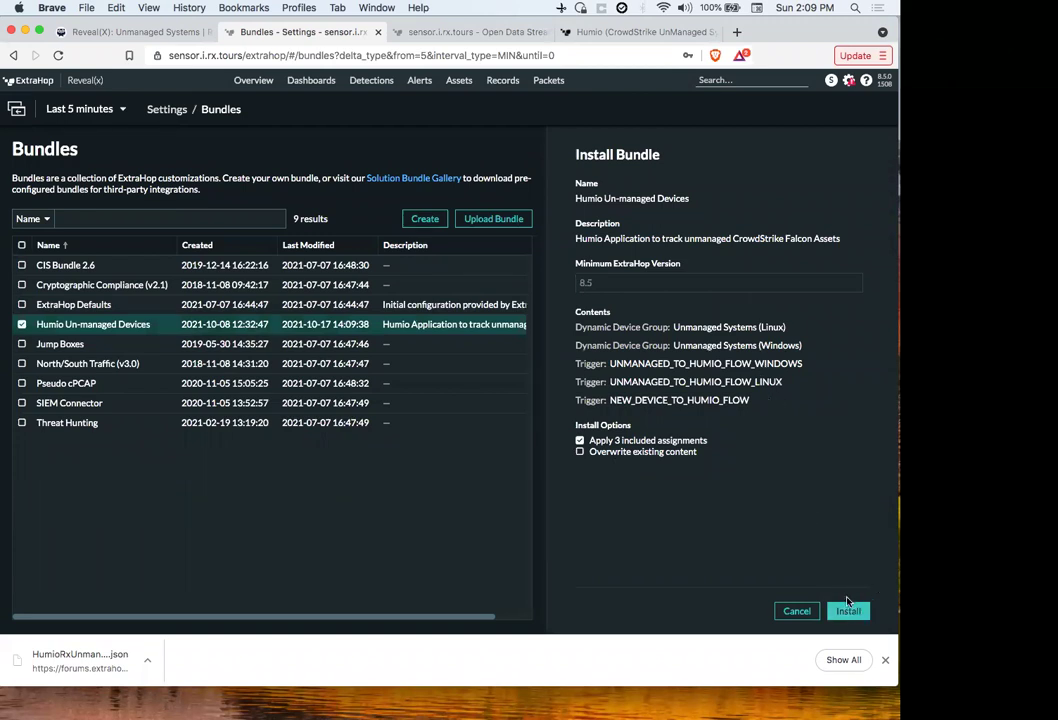
click(846, 611)
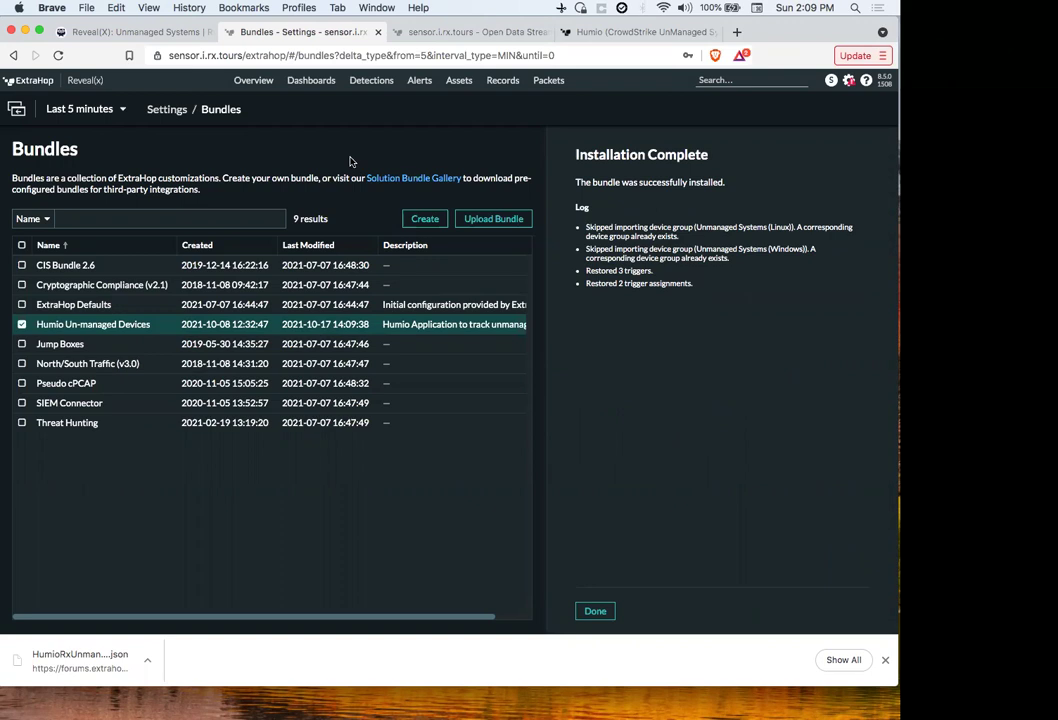
click(594, 611)
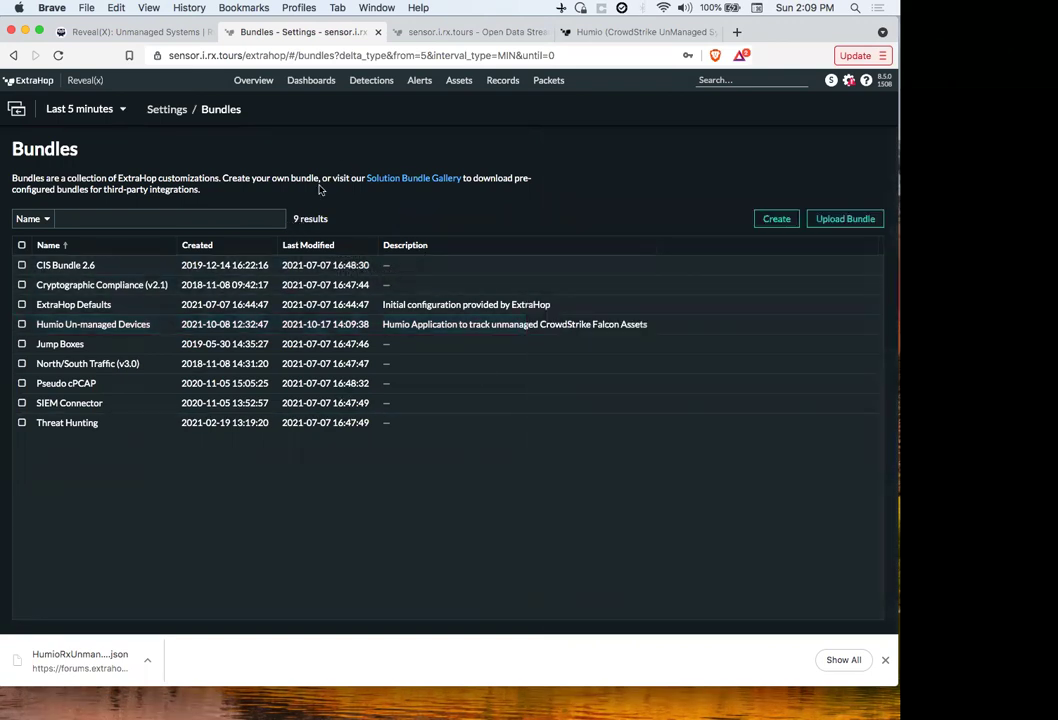
Step: Filter the sensor's triggers by the name Humio and open the script of UNMANAGED_TO_HUMIO_FLOW_WINDOWS for editing
click(848, 84)
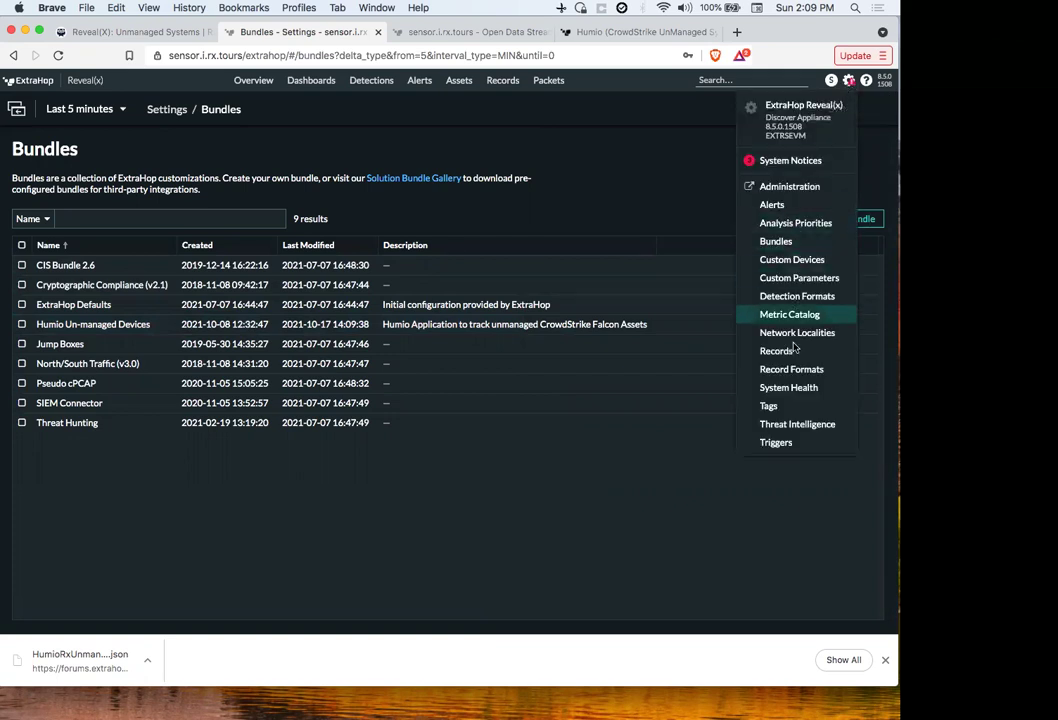
click(776, 440)
click(125, 186)
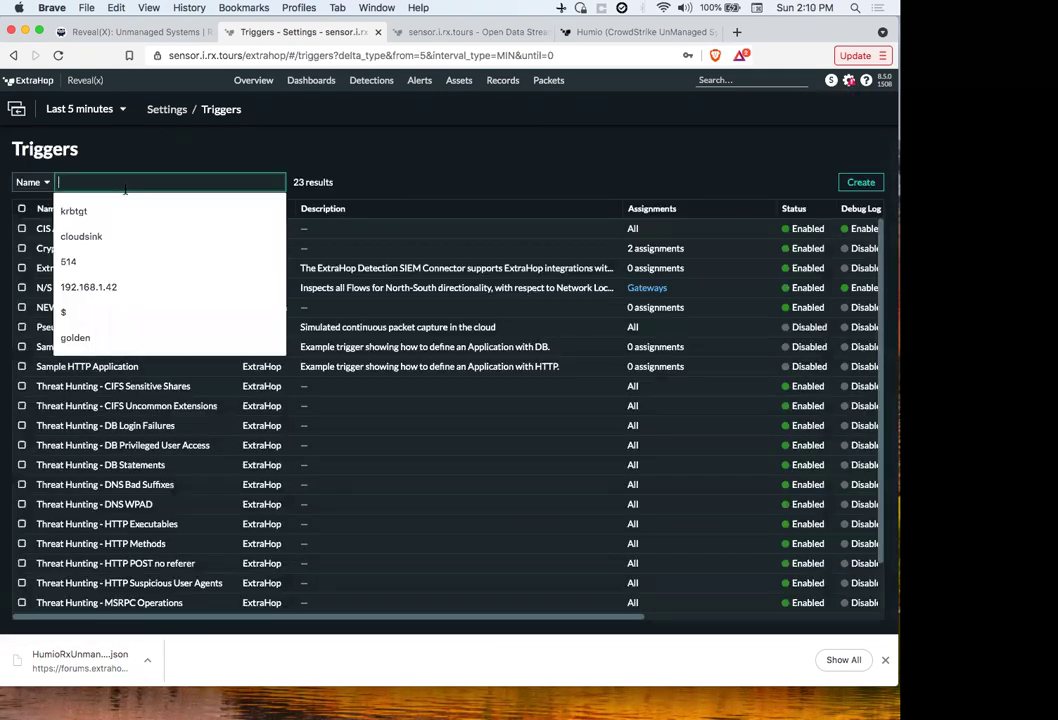
text(Humio)
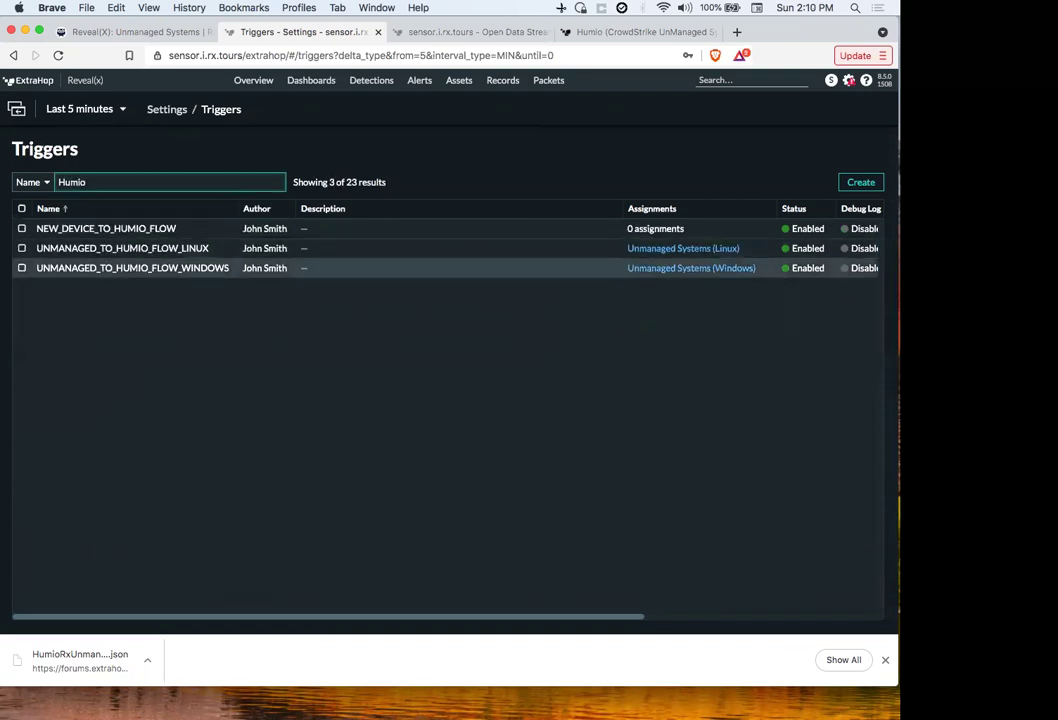
click(132, 268)
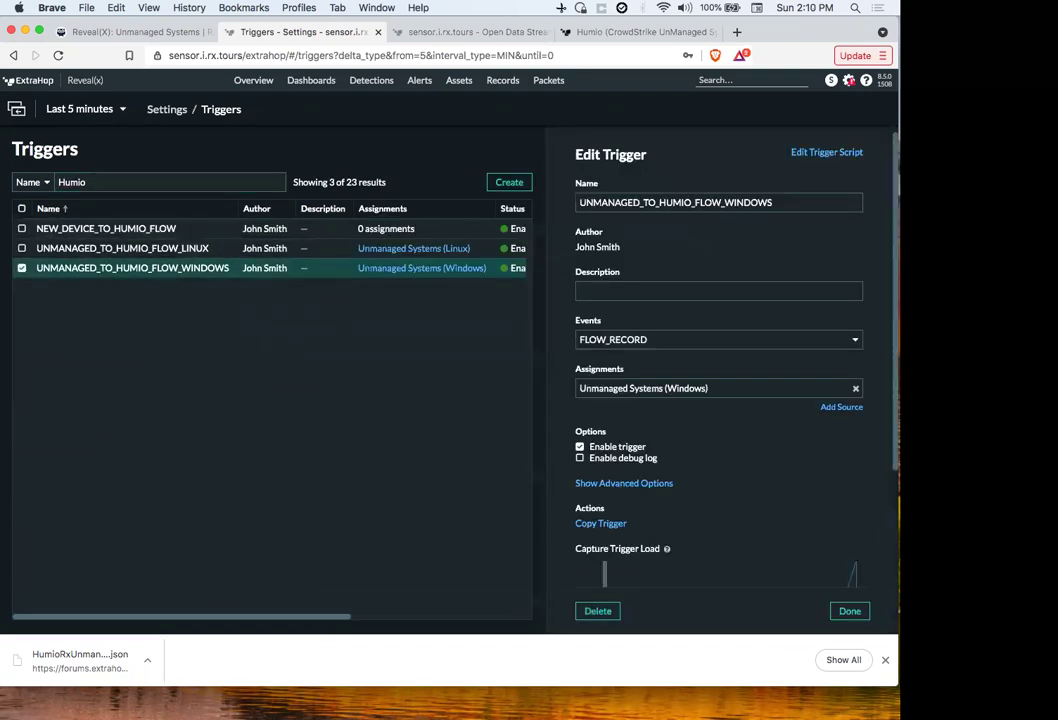
click(826, 152)
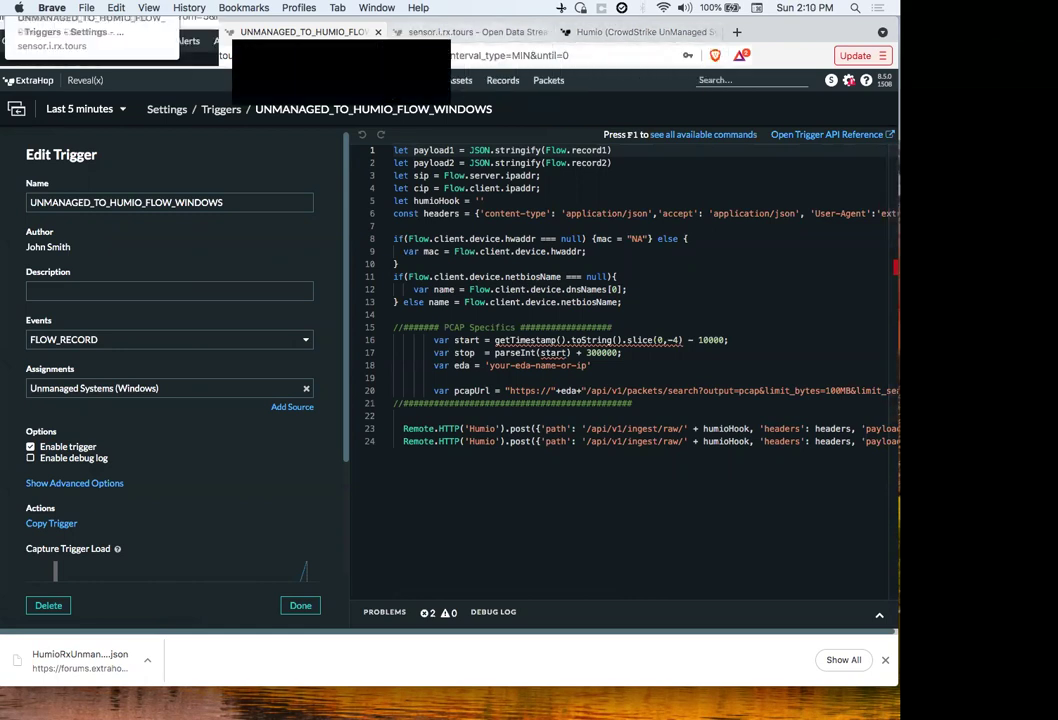
Step: Switch to Humio, open the RxData repository's settings in a separate browser tab and go to its ingest tokens
click(130, 31)
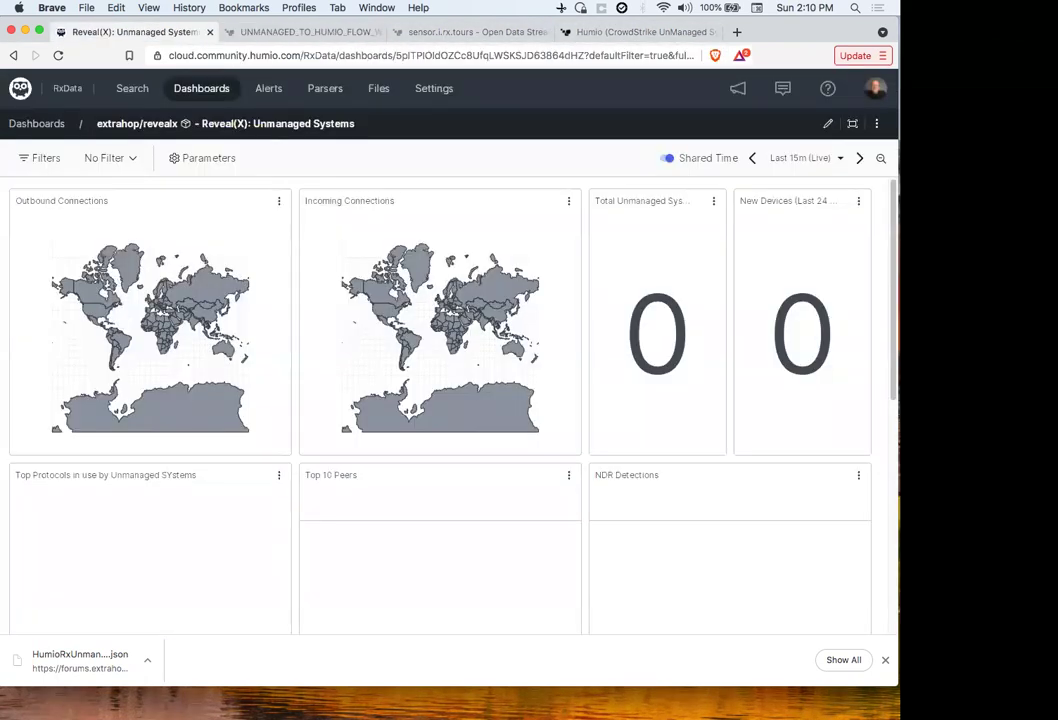
right_click(434, 92)
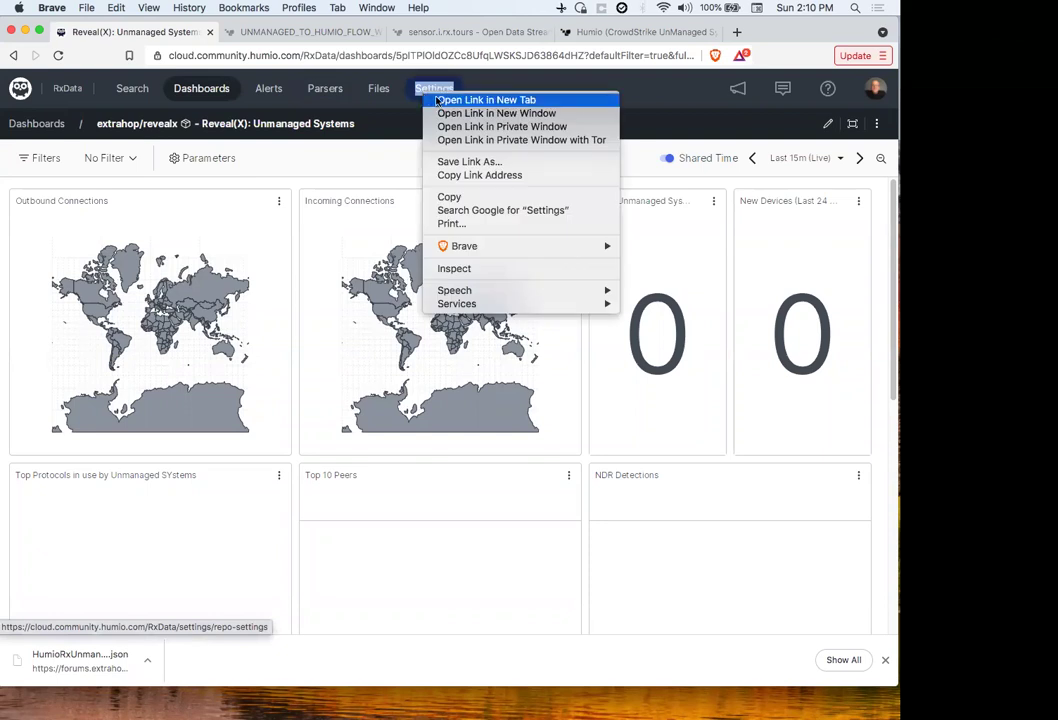
click(486, 100)
click(245, 33)
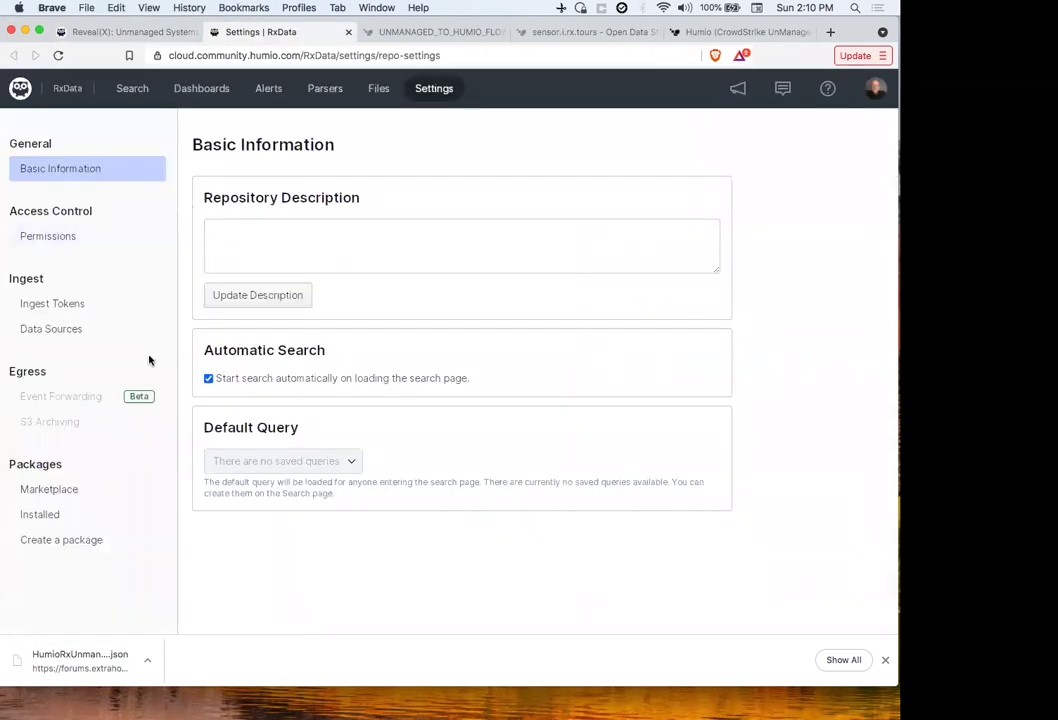
click(54, 306)
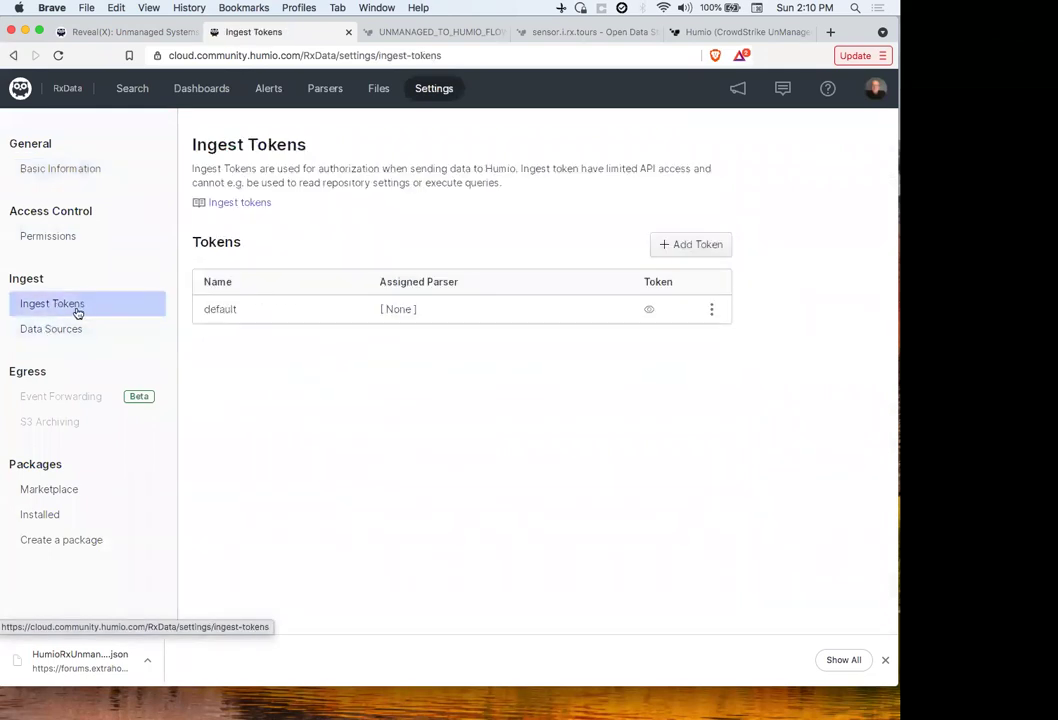
Step: Create an ingest token named Reveal(x) with ExtraHop as its assigned parser
click(706, 246)
click(427, 349)
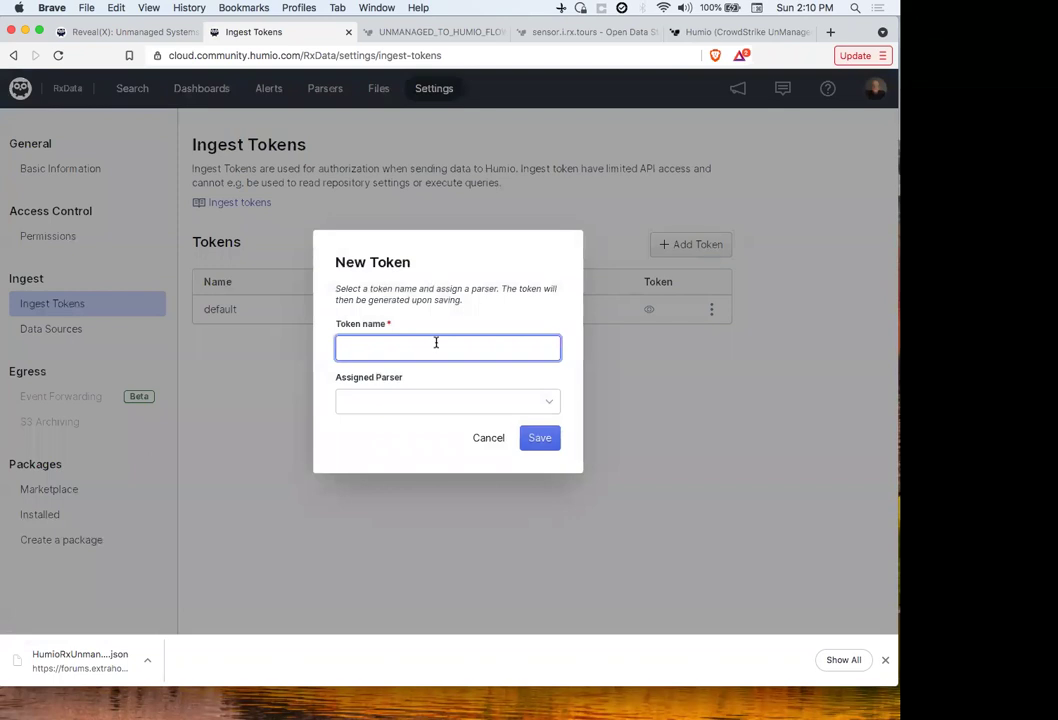
text(Reveal)
key(Tab)
key(Down)
key(Down)
key(Down)
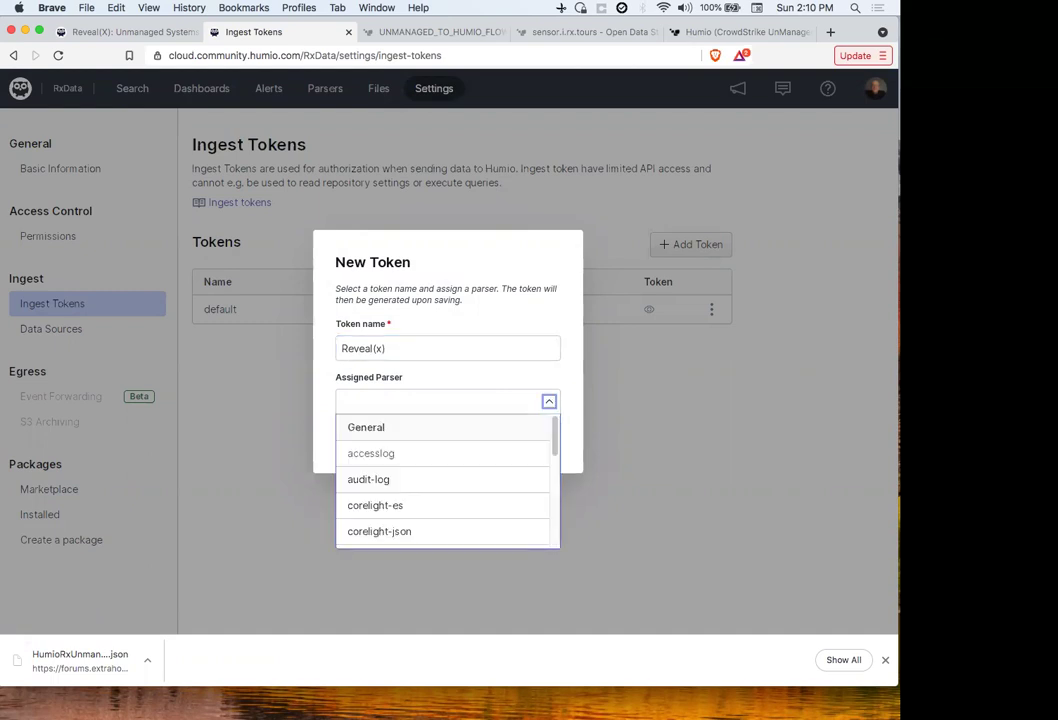
key(Up)
key(Up)
drag(554, 435, 554, 527)
click(400, 534)
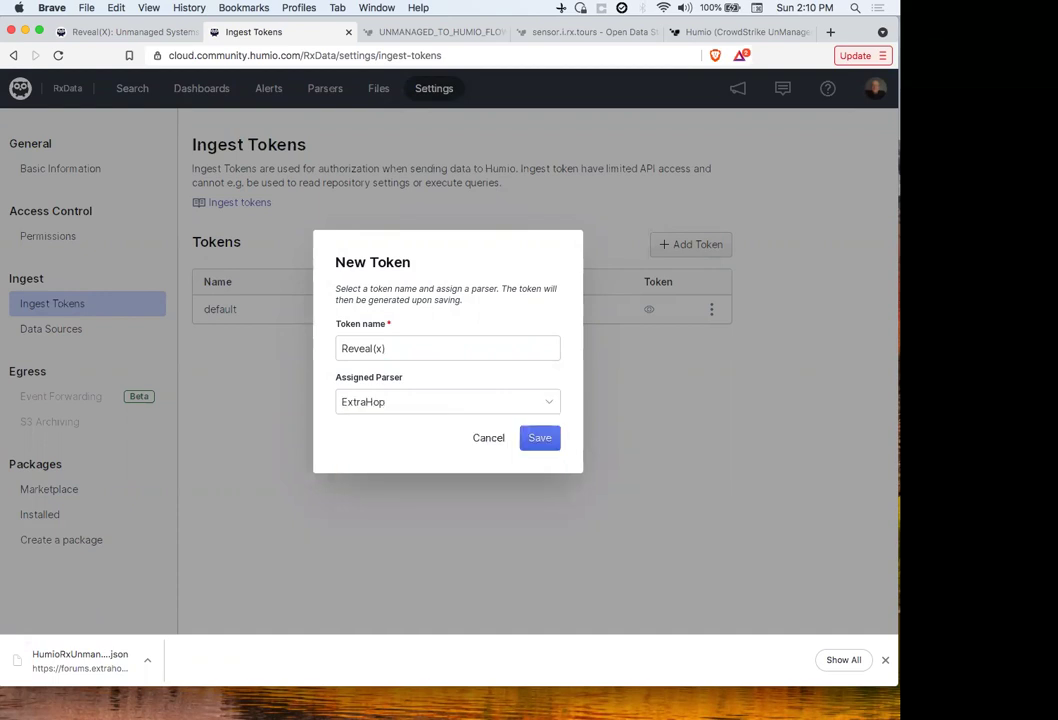
click(539, 437)
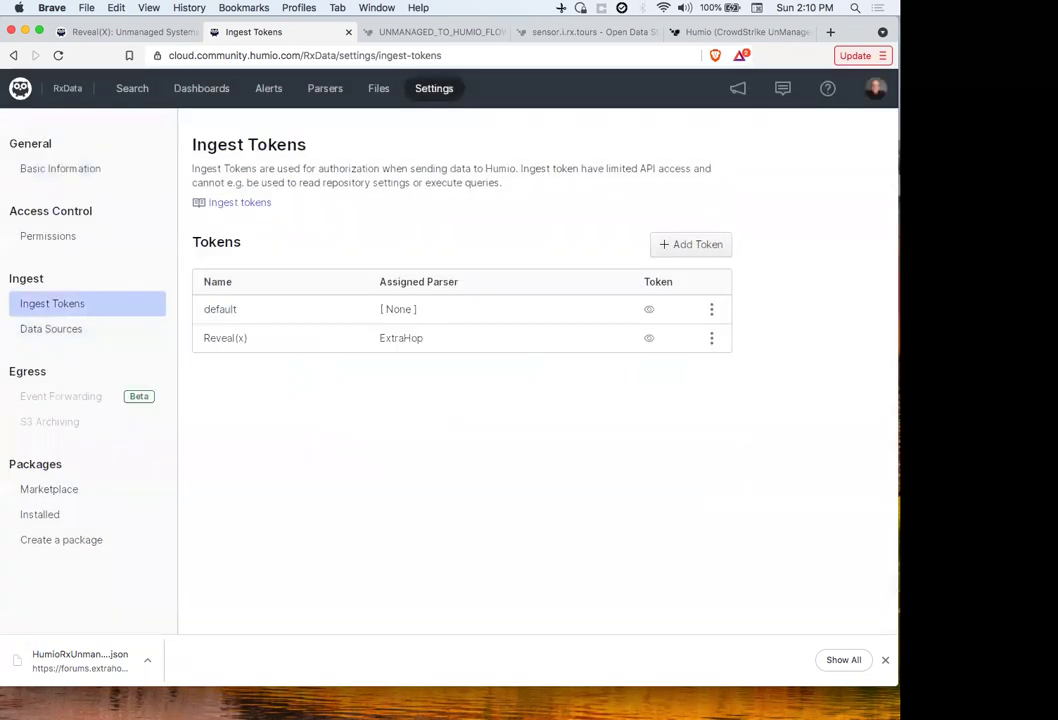
Step: Copy the Reveal(x) ingest token's value from the token list and close its display
click(649, 338)
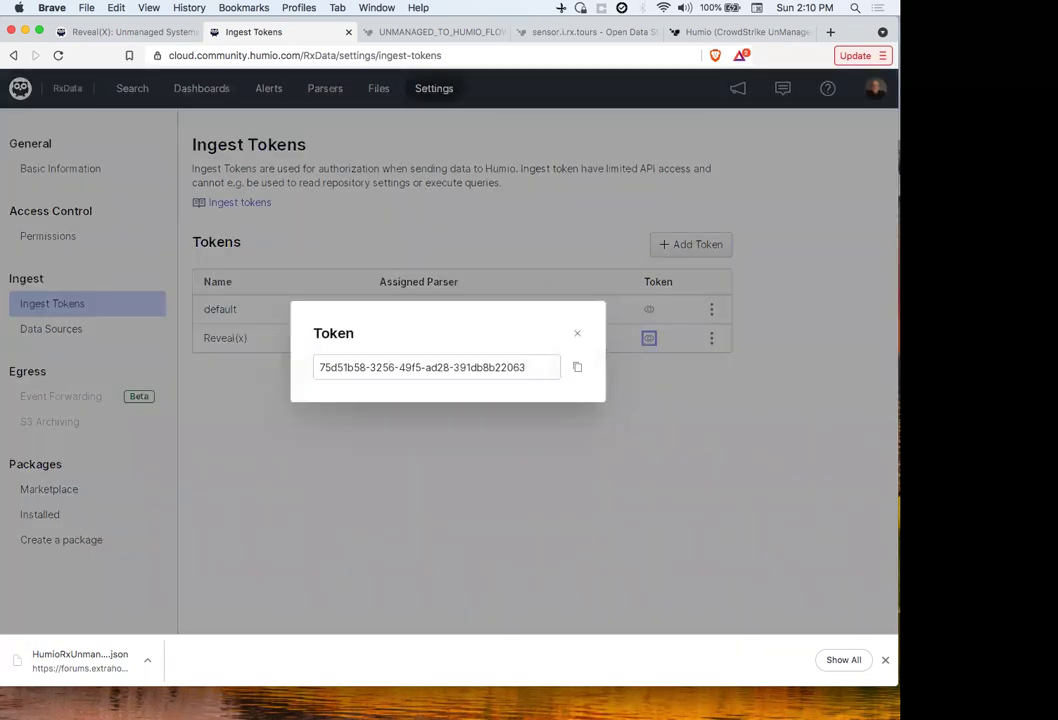
key(Escape)
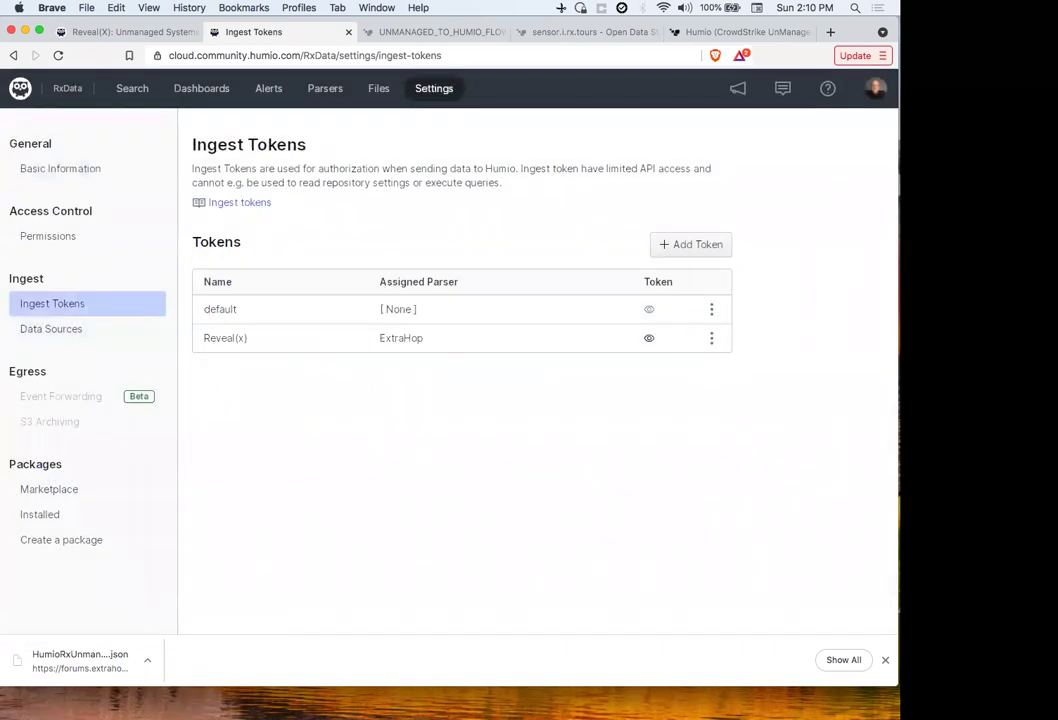
click(649, 338)
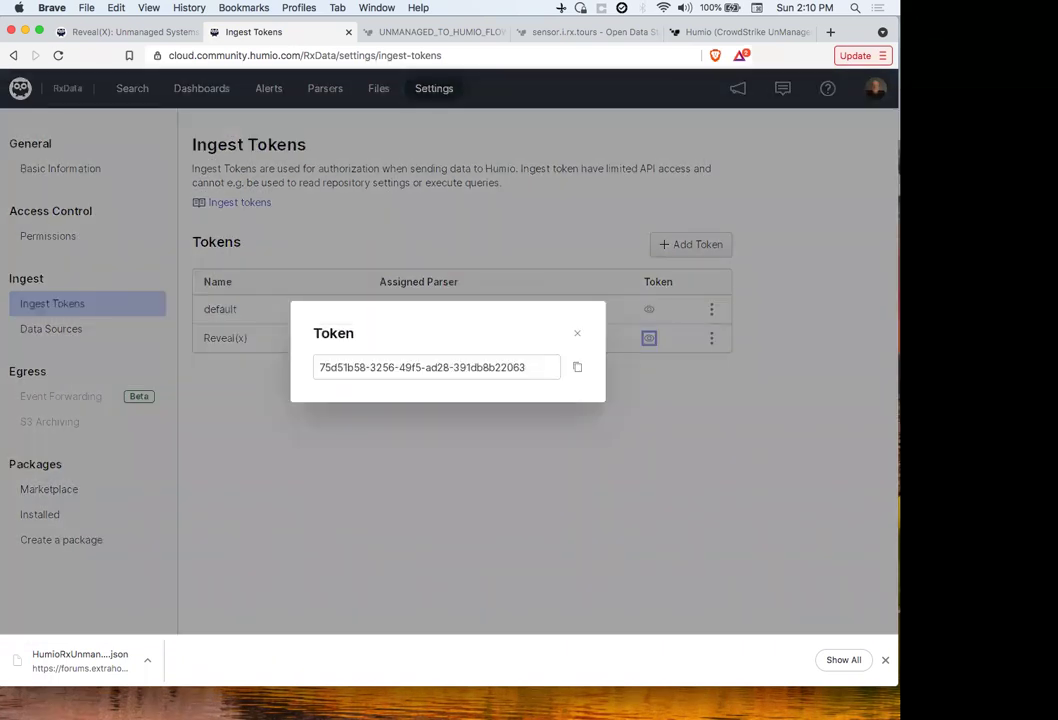
click(577, 367)
key(Escape)
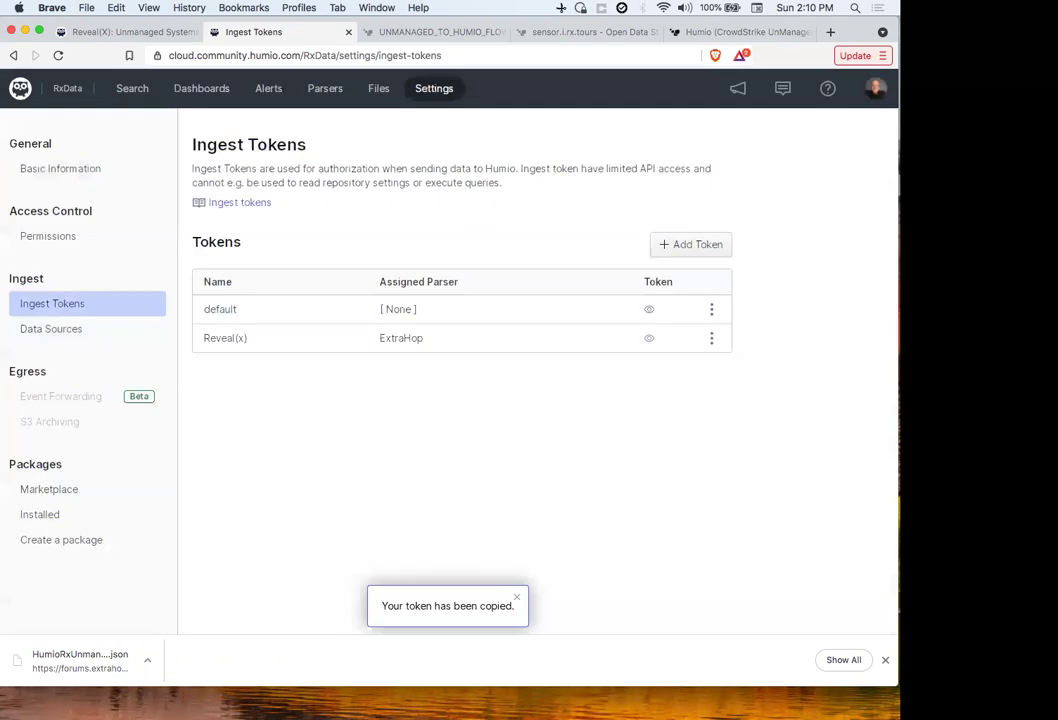
Step: Look over the Reveal(X): Unmanaged Systems dashboard, from the connection maps to the ExFlow Data table
click(130, 32)
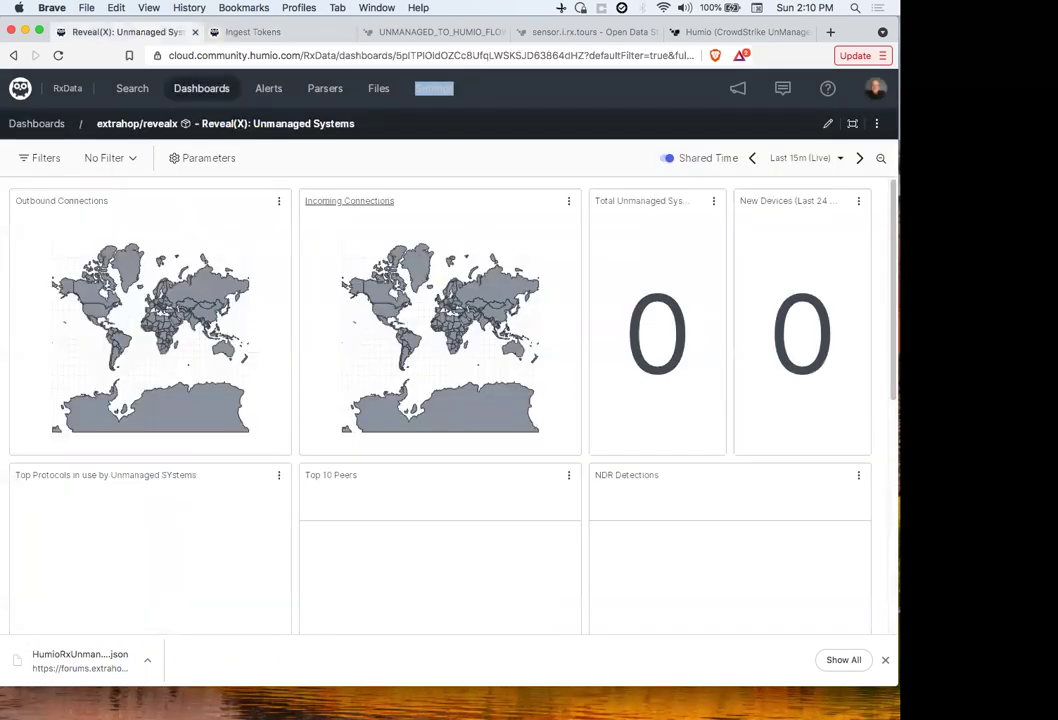
scroll(440, 400, down, 2)
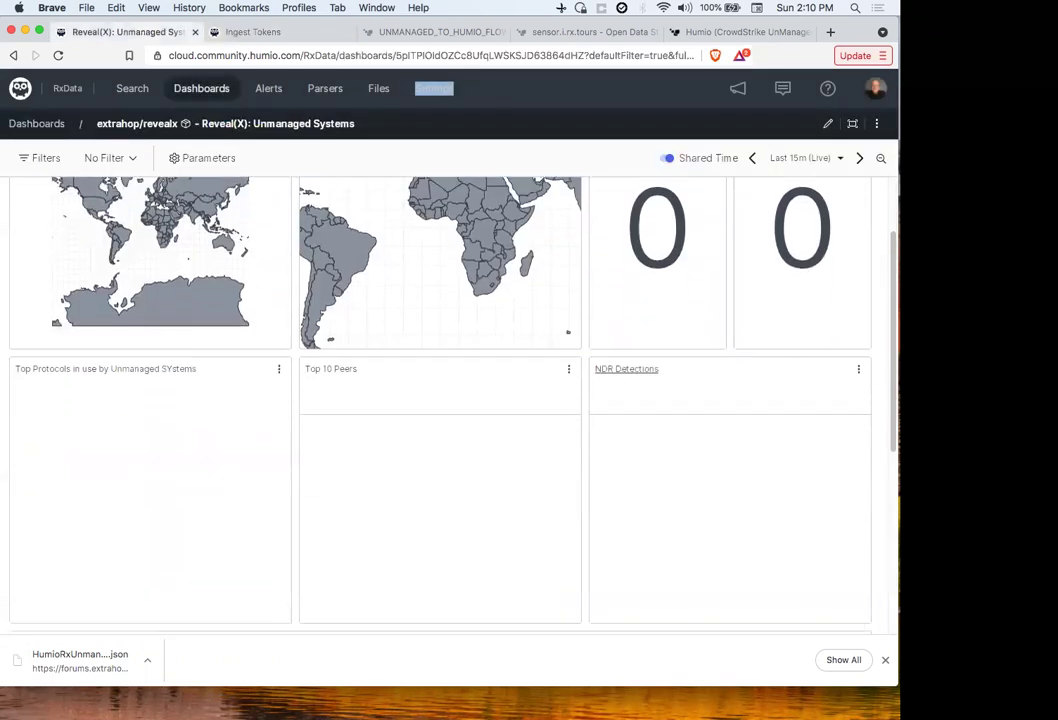
scroll(440, 400, down, 3)
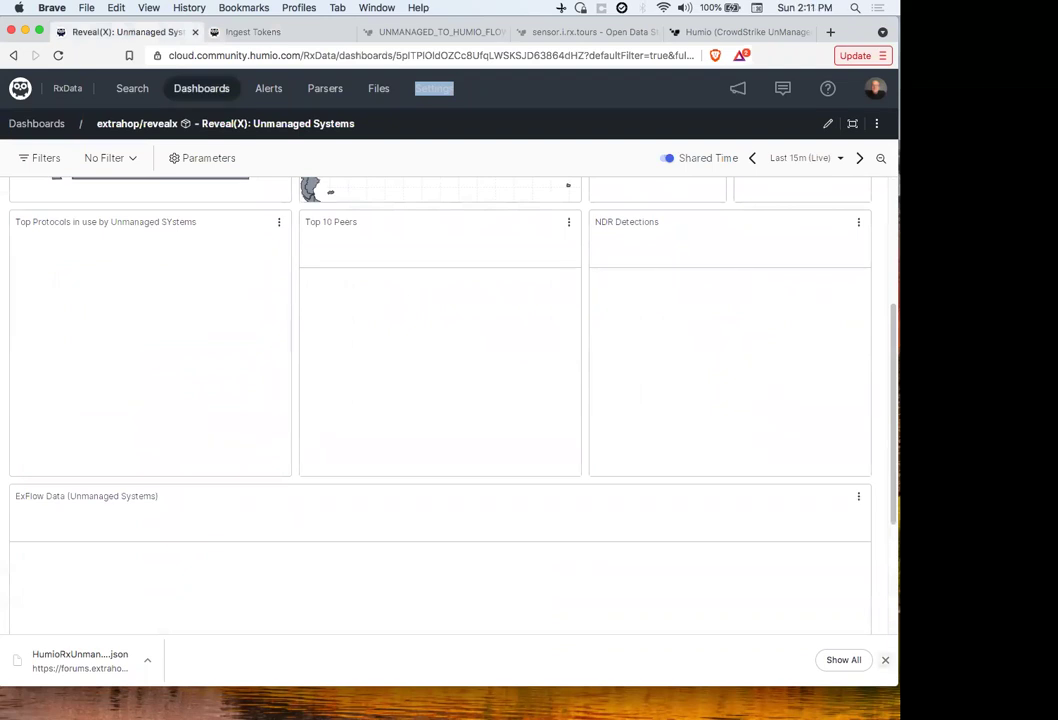
scroll(440, 400, up, 3)
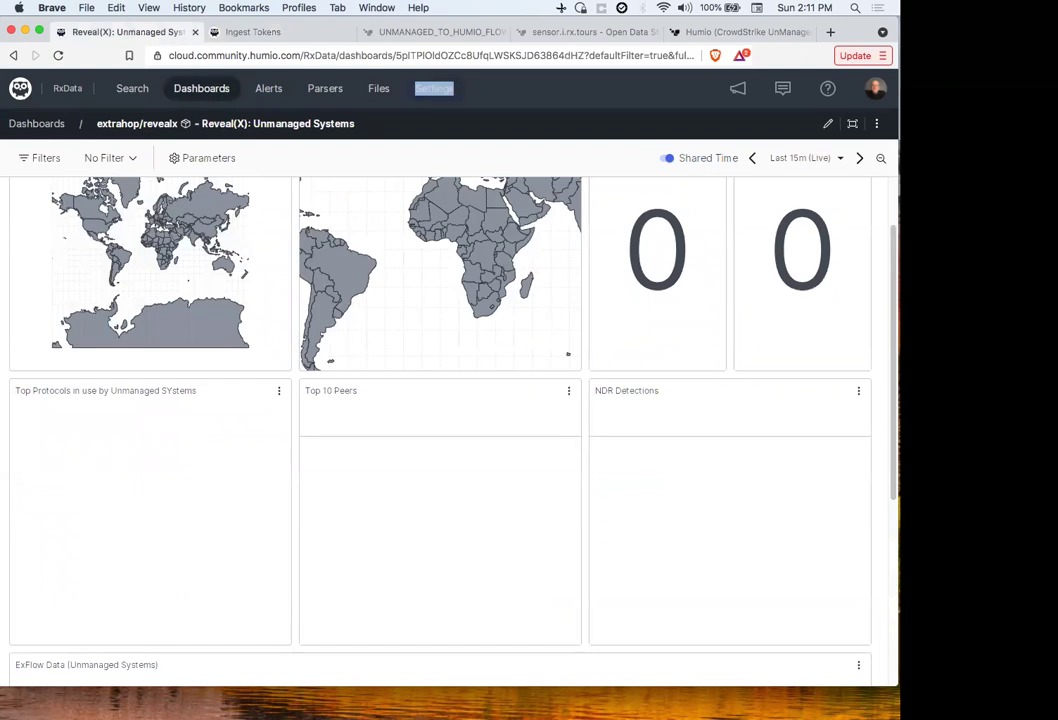
Step: Switch to ExtraHop, paste the ingest token as humioHook's value in the UNMANAGED_TO_HUMIO_FLOW_WINDOWS trigger script and save it
click(432, 31)
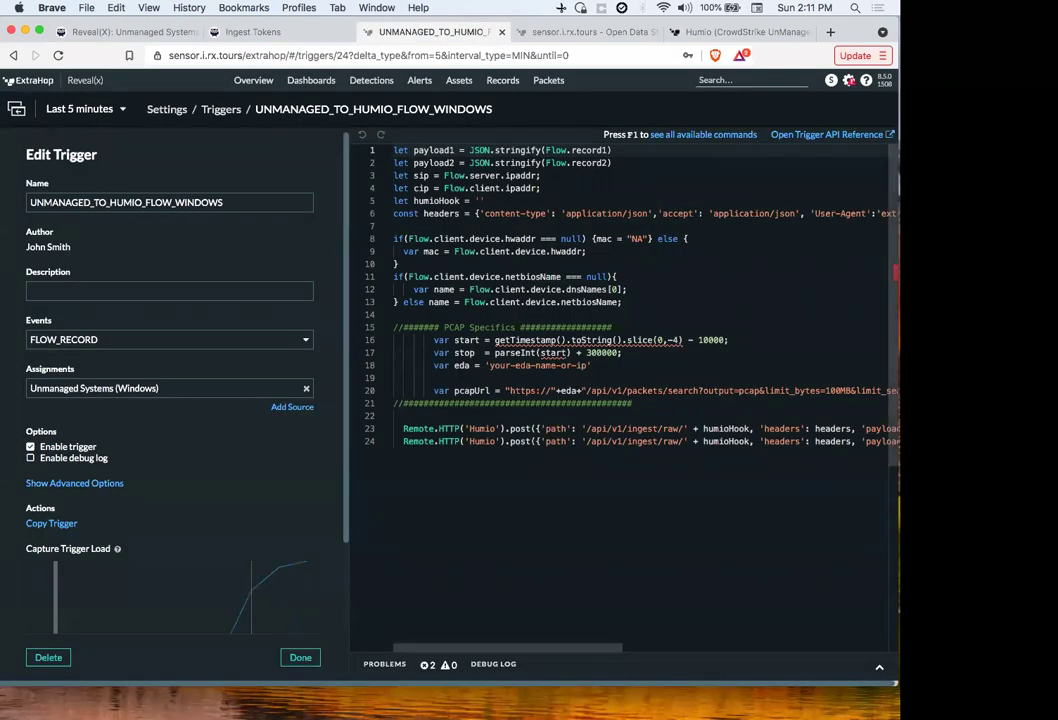
click(479, 201)
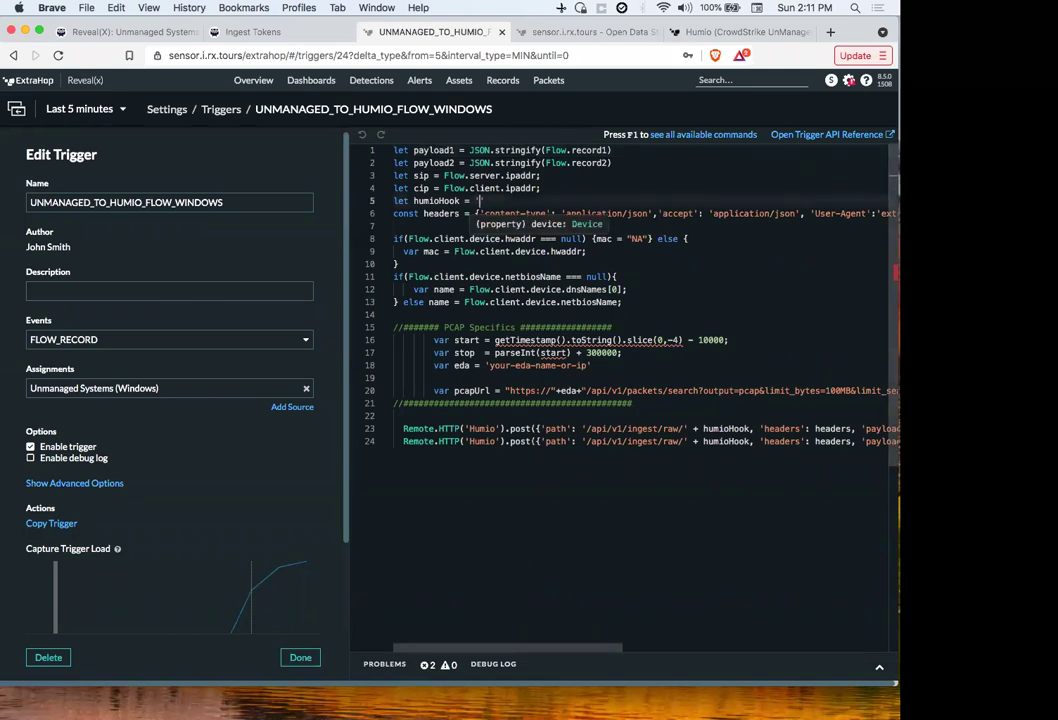
key(super+v)
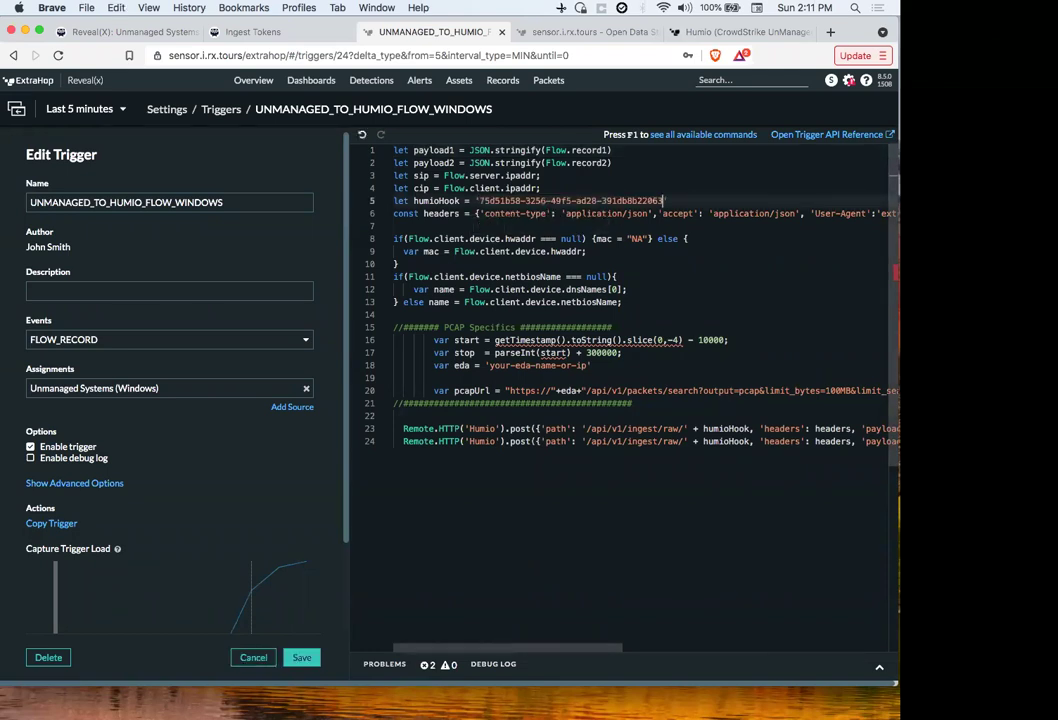
click(301, 657)
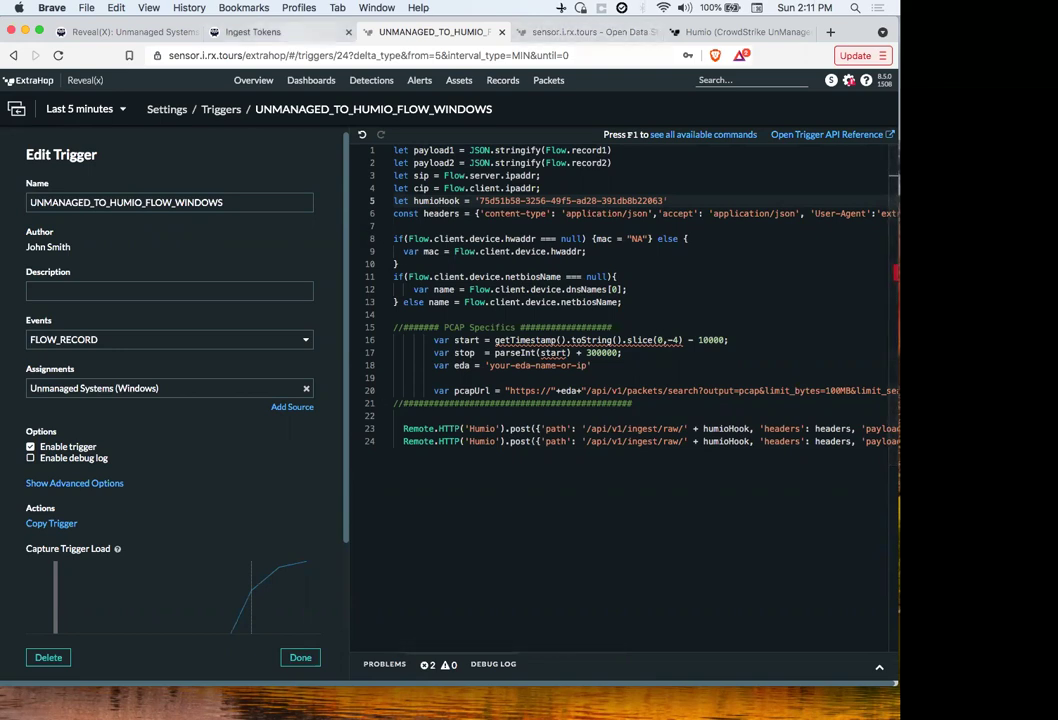
Step: Switch to Humio, reload the Unmanaged Systems dashboard and examine the United States on the incoming and outbound connection maps
click(130, 31)
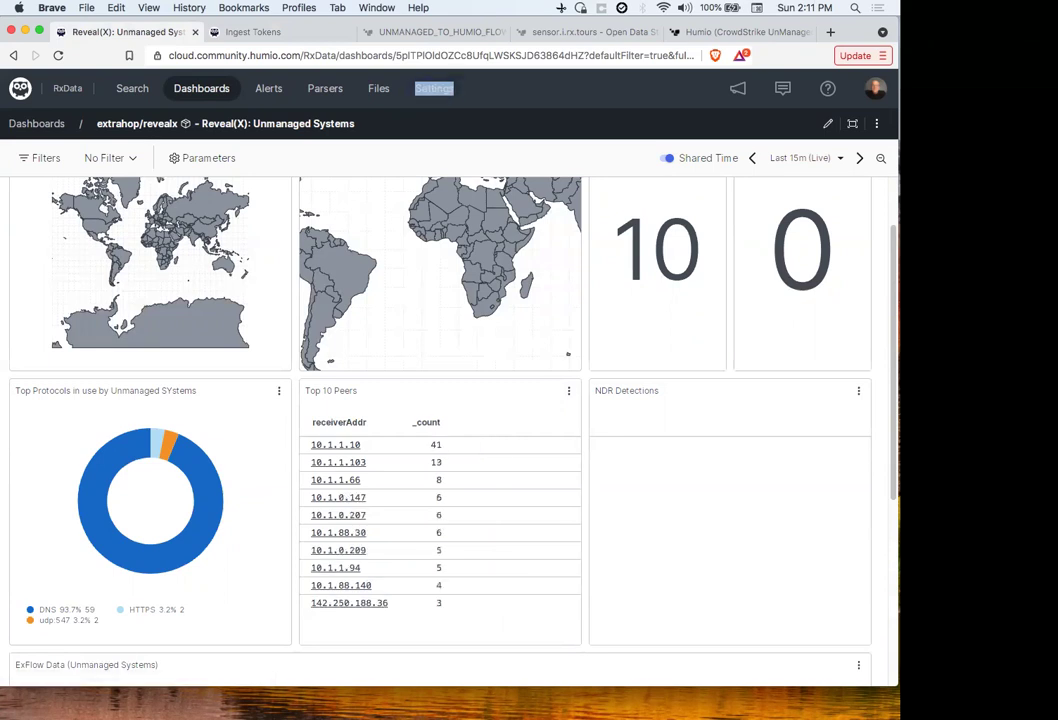
key(super+l)
key(Return)
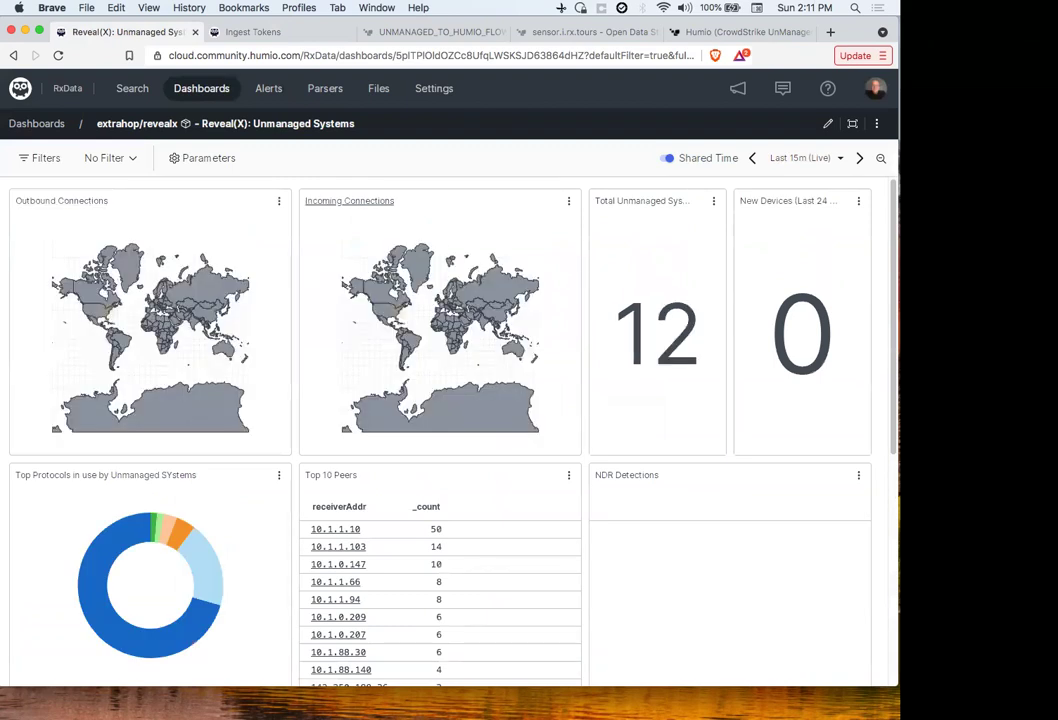
mouse_move(398, 312)
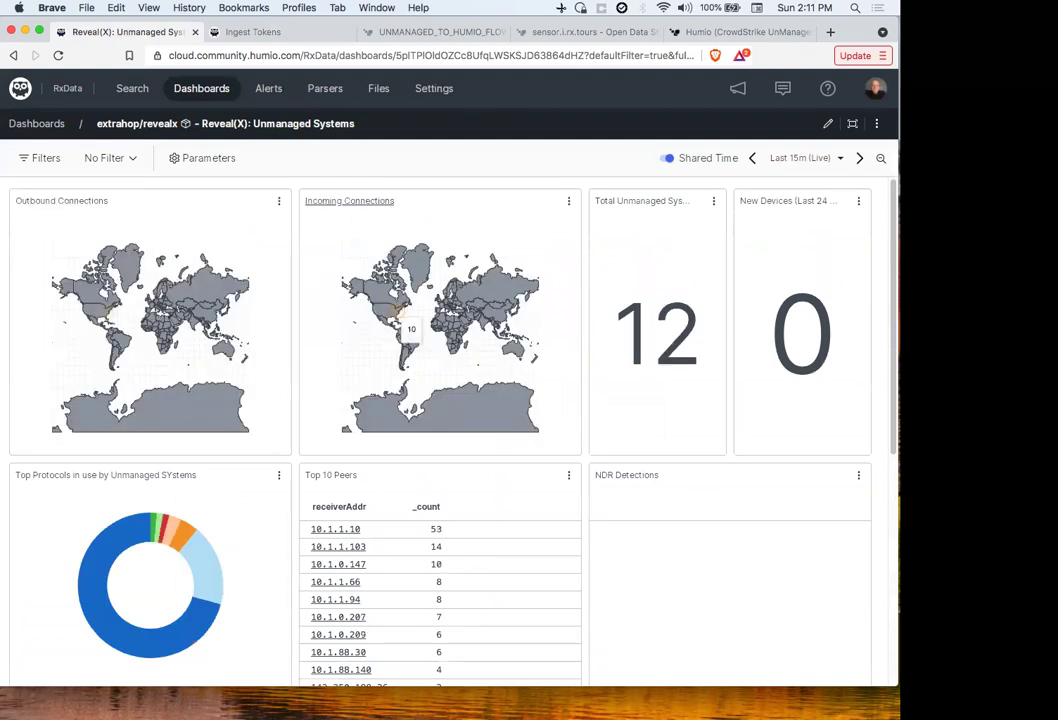
mouse_move(108, 312)
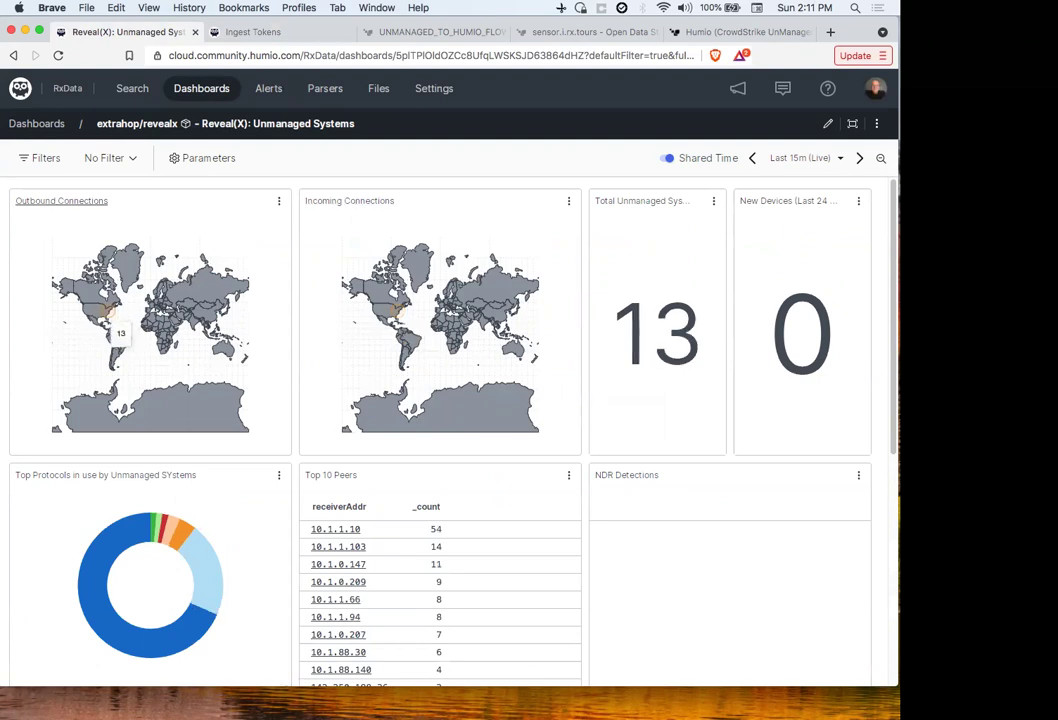
Step: Examine the top protocols, top 10 peers and all columns of the ExFlow Data table on the dashboard
scroll(340, 600, down, 3)
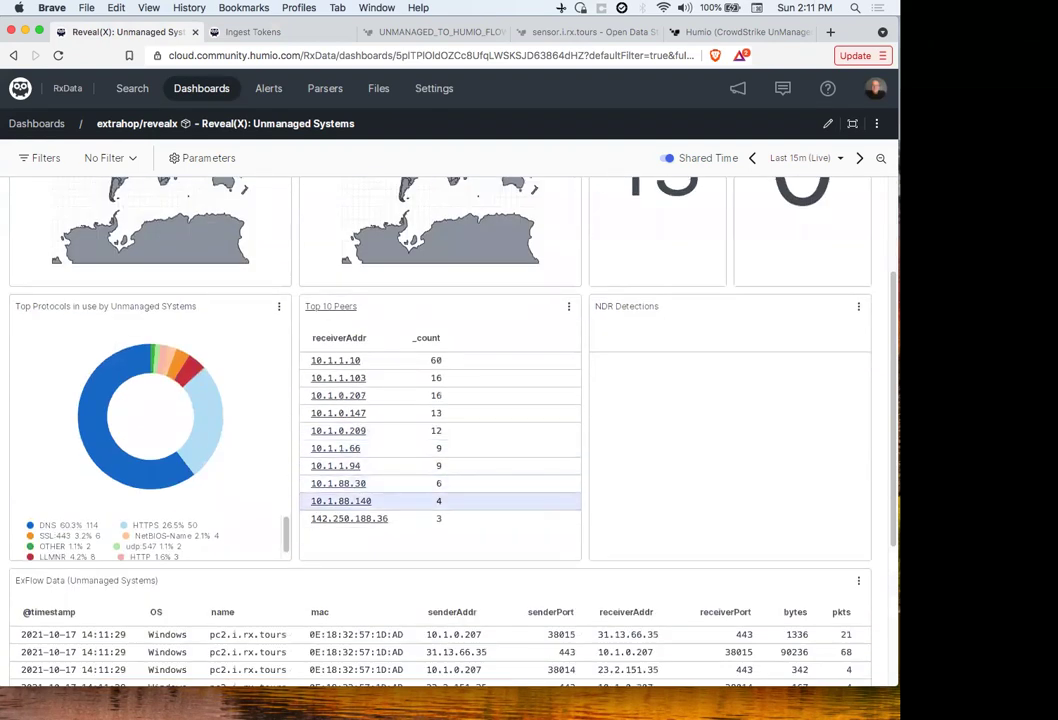
scroll(340, 520, down, 3)
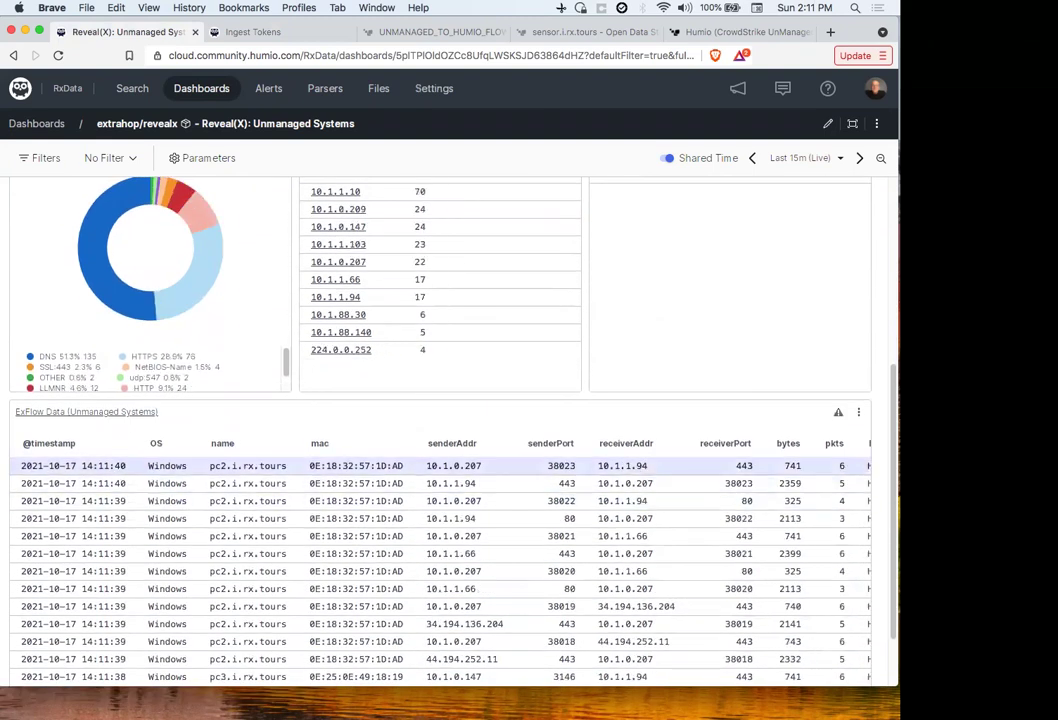
scroll(440, 535, down, 2)
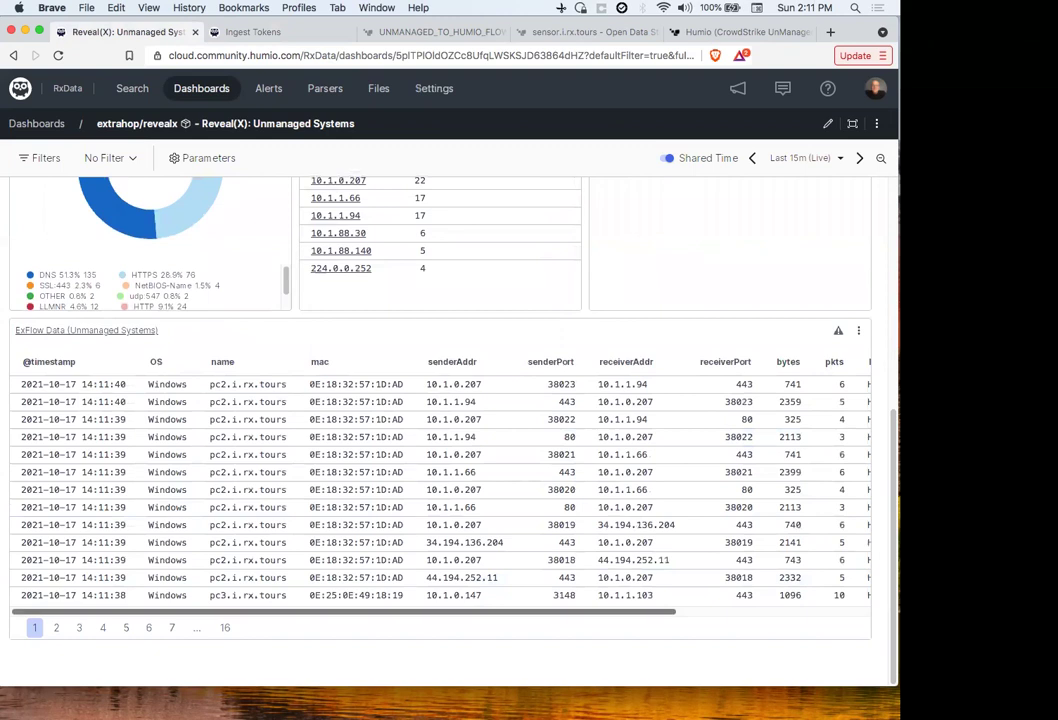
scroll(440, 524, right, 5)
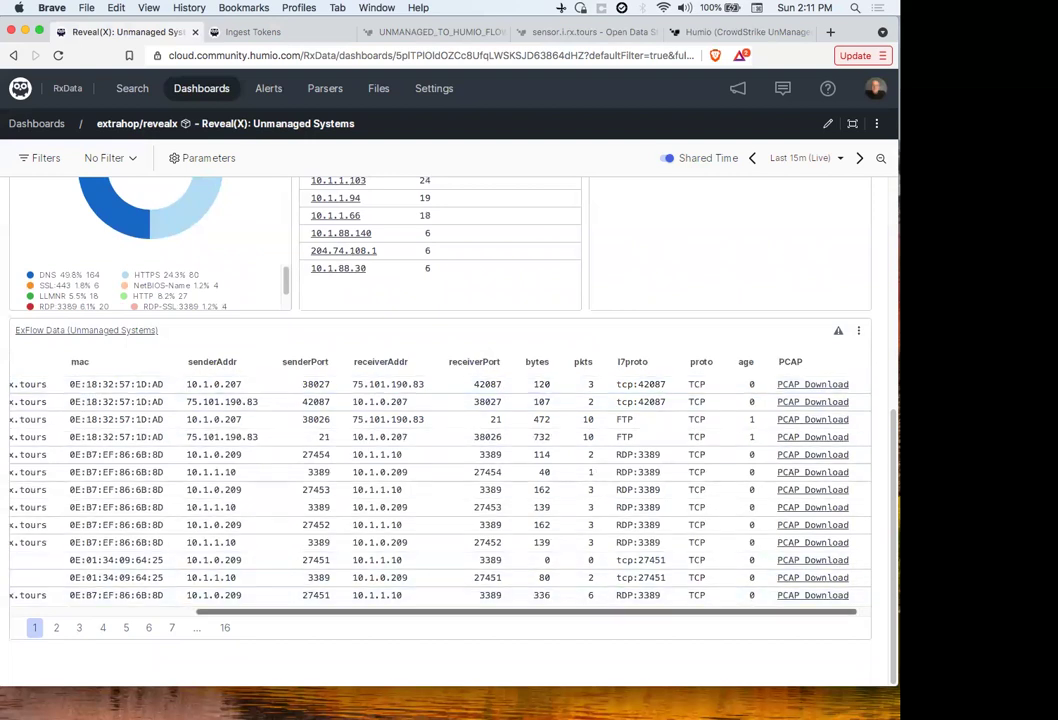
drag(527, 611, 411, 611)
scroll(440, 490, left, 2)
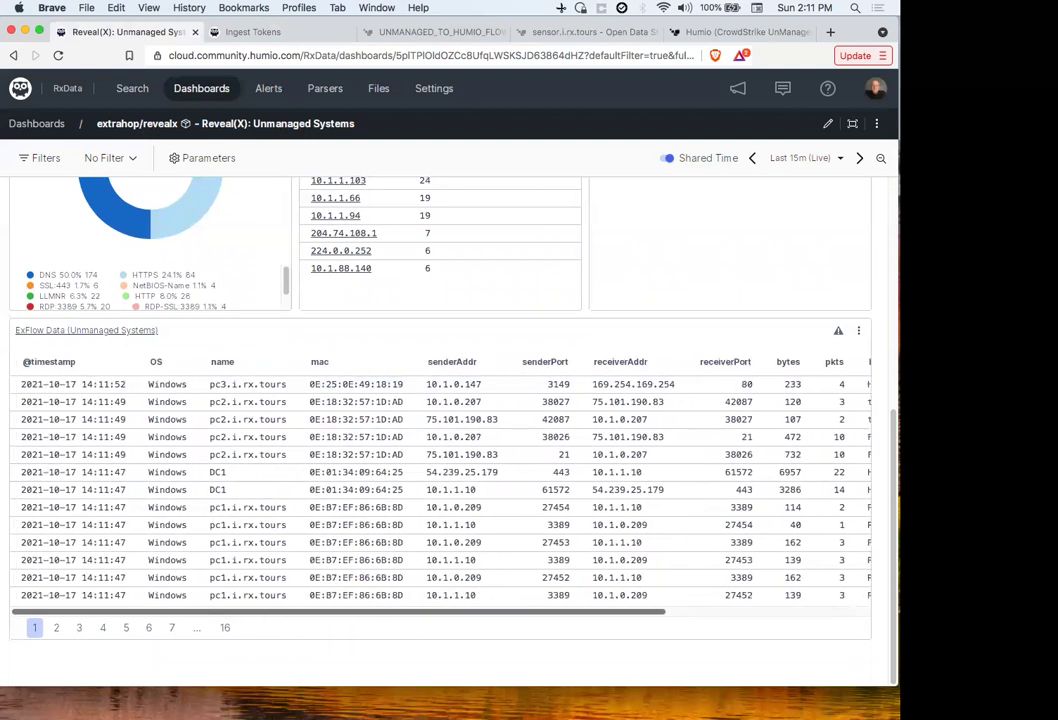
Step: Try the PCAP Download link of the first ExFlow Data row, and return to the dashboard
scroll(440, 490, right, 5)
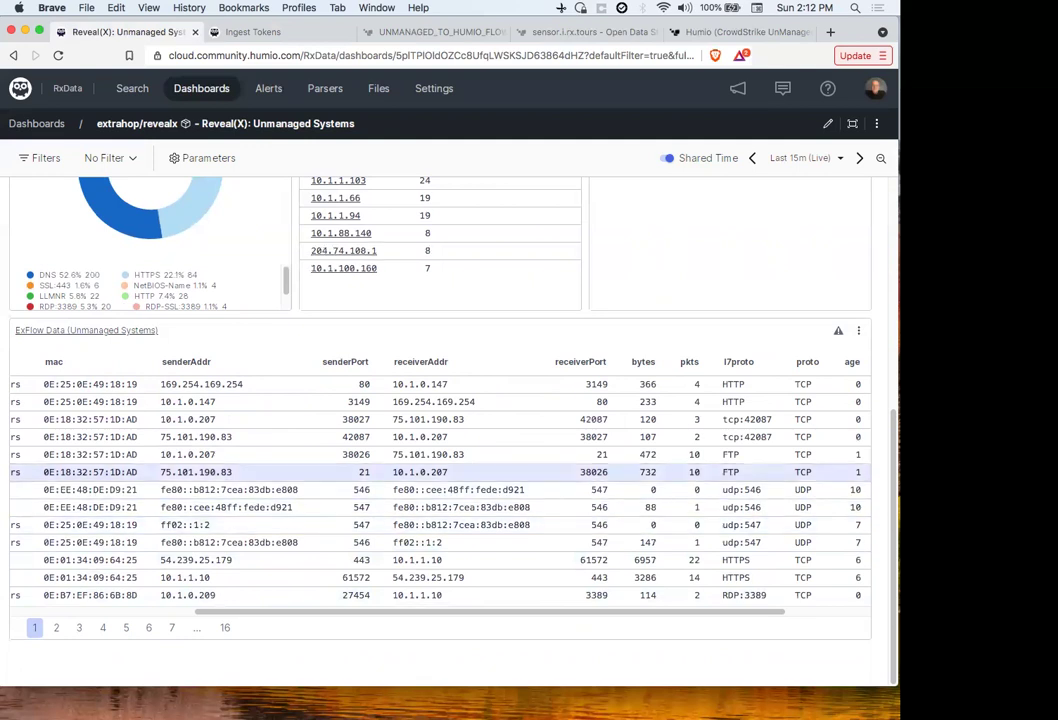
scroll(440, 490, right, 3)
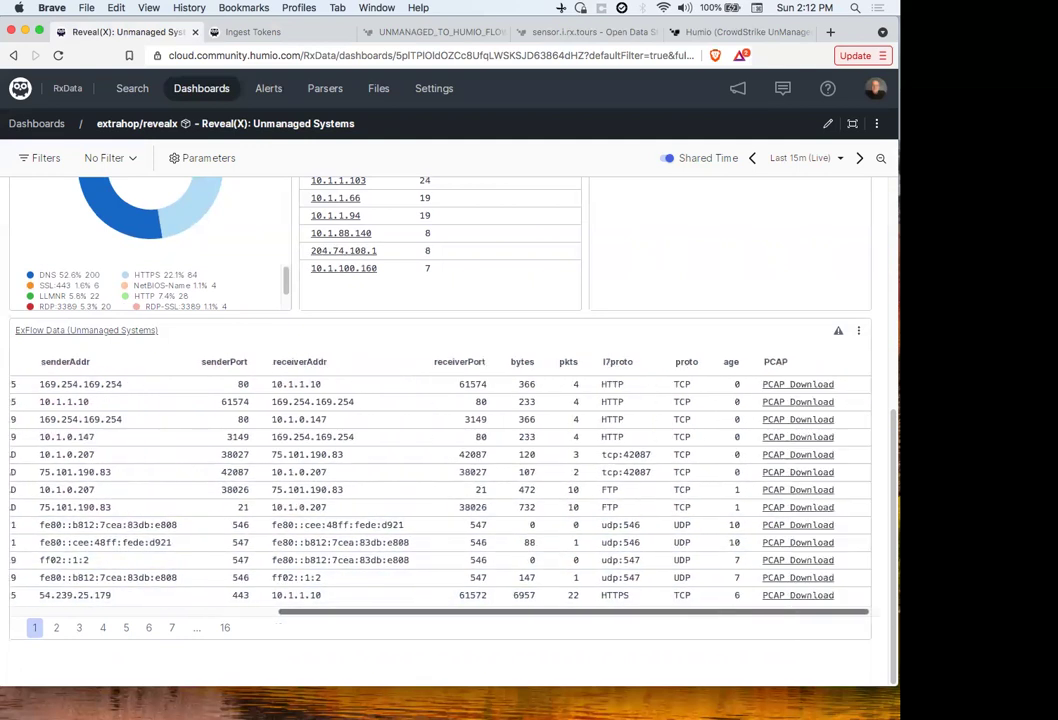
click(797, 384)
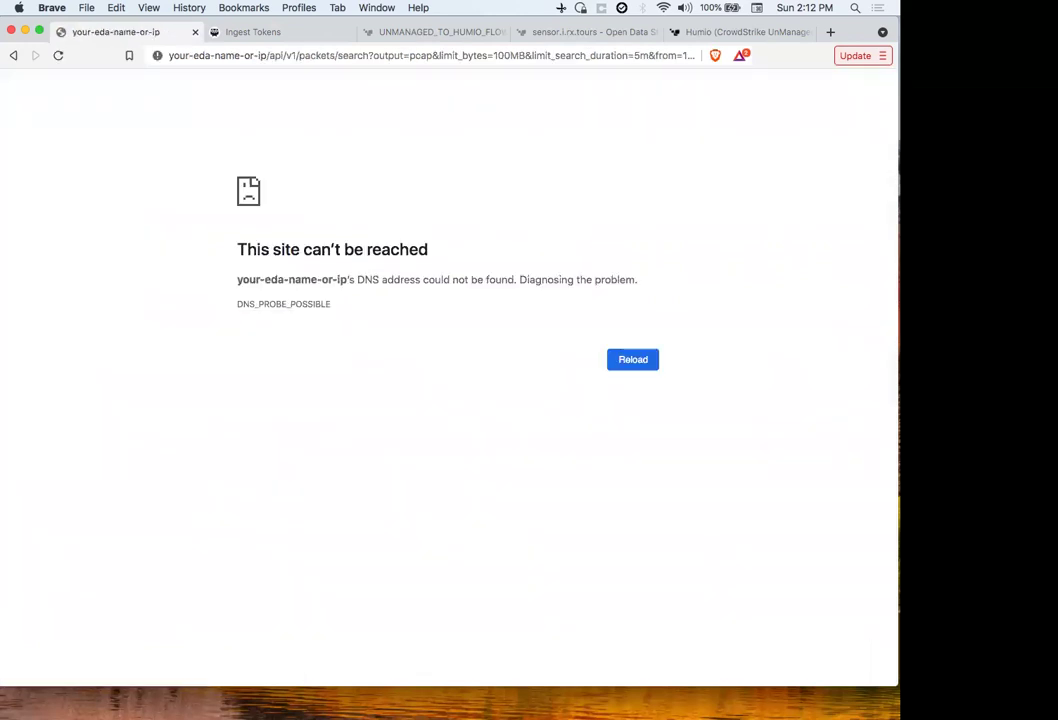
click(13, 55)
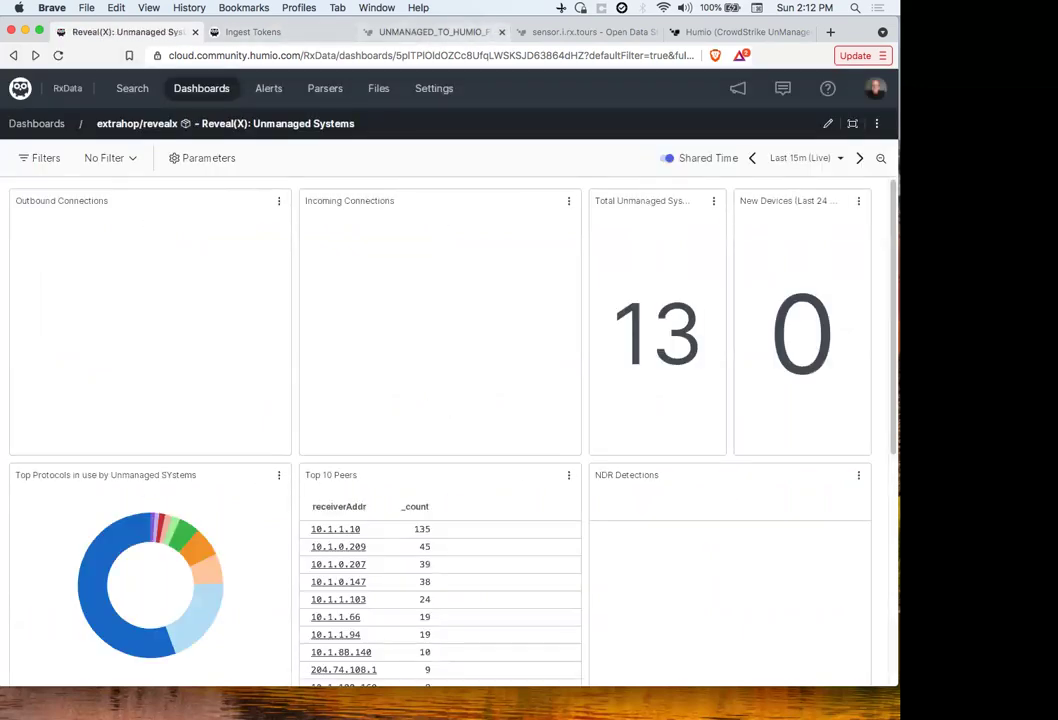
Step: Switch to the UNMANAGED_TO_HUMIO_FLOW_WINDOWS trigger in ExtraHop, set its eda variable to 'sensor.i.rx.tours' and save the script
click(415, 31)
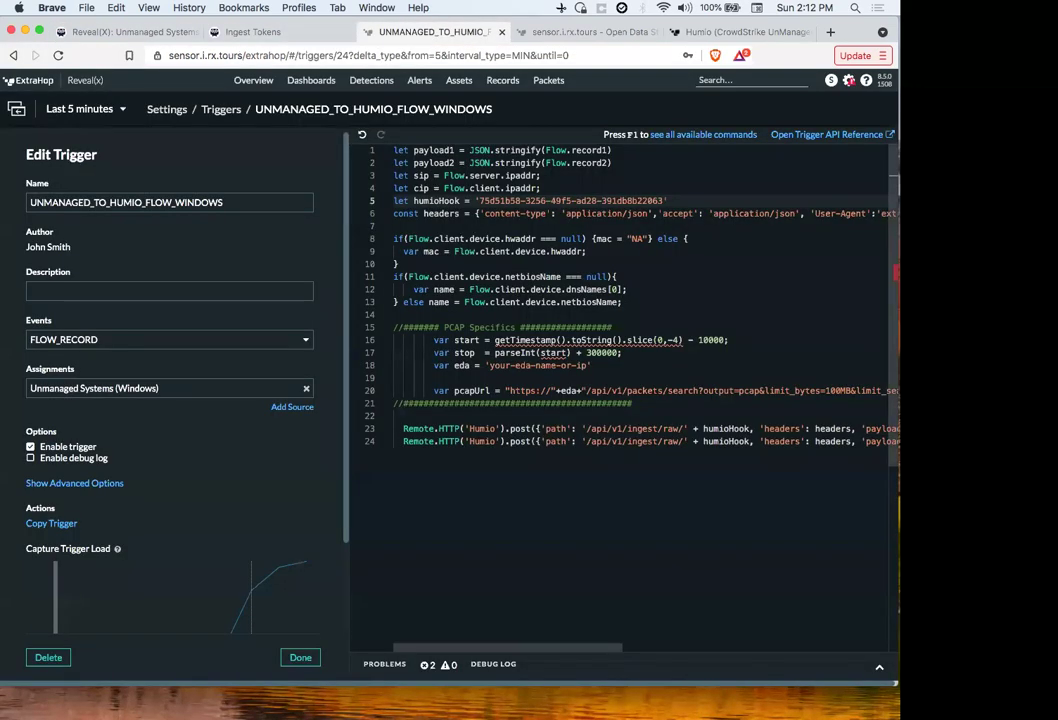
scroll(640, 300, down, 3)
scroll(640, 300, up, 3)
drag(489, 366, 585, 366)
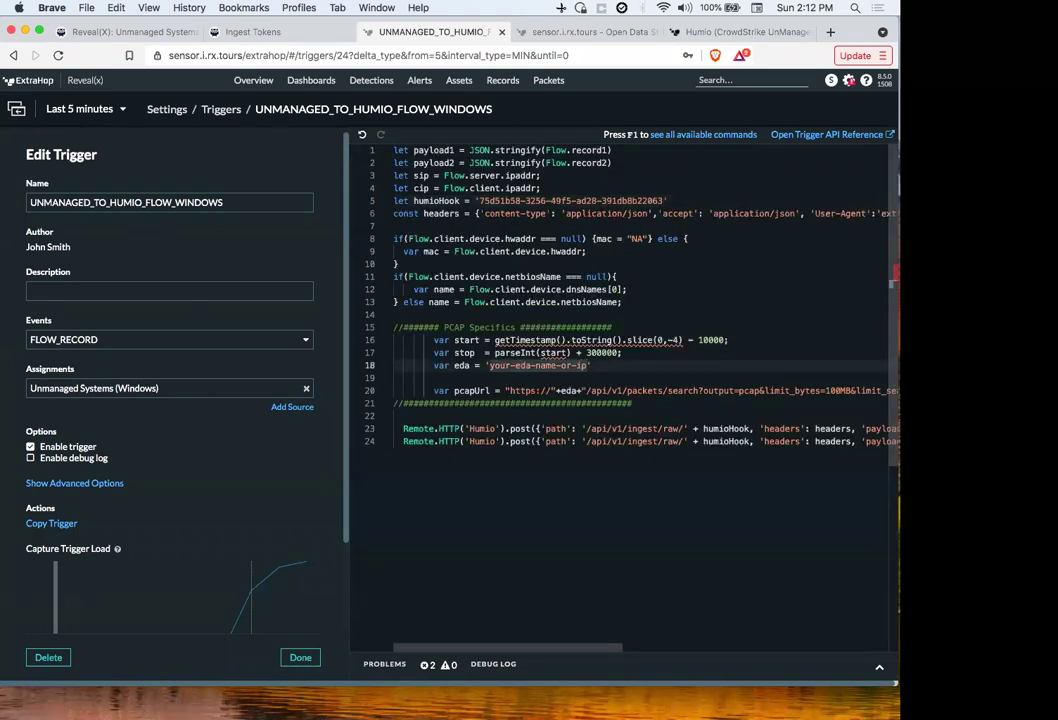
click(587, 365)
key(BackSpace)
key(BackSpace)
key(BackSpace)
key(BackSpace)
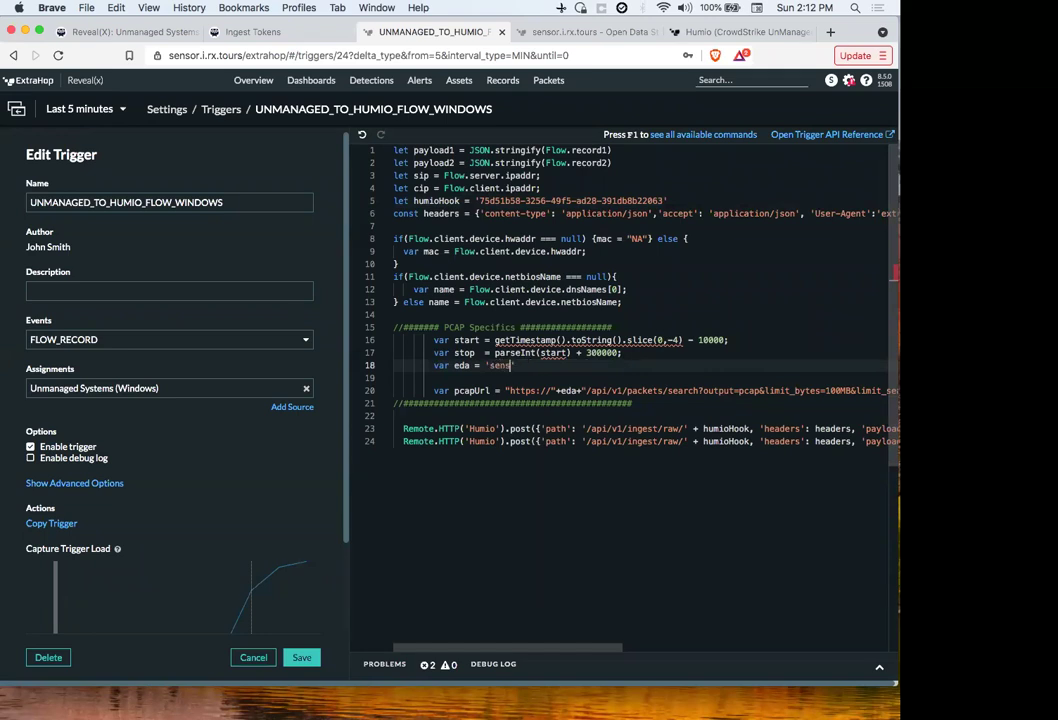
text(sensor.i.rx.tours)
click(301, 657)
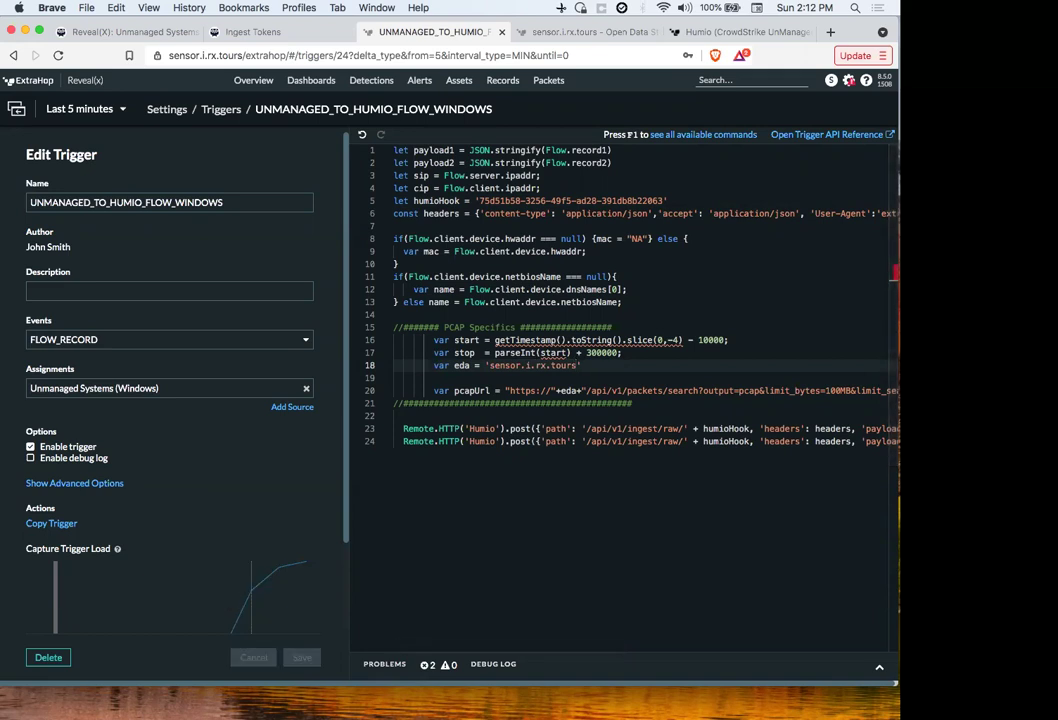